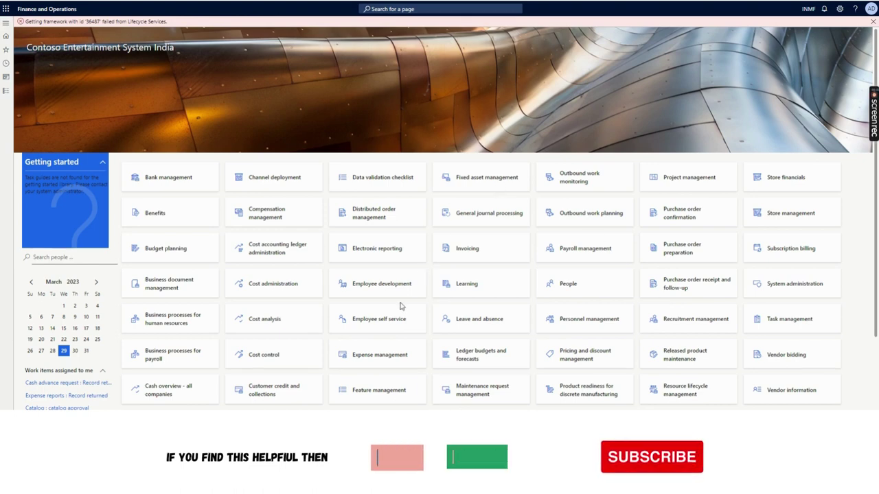
# - Switch to the ppt4778 PowerPoint slide comparing normal and PDC entries
pyautogui.click(416, 392)
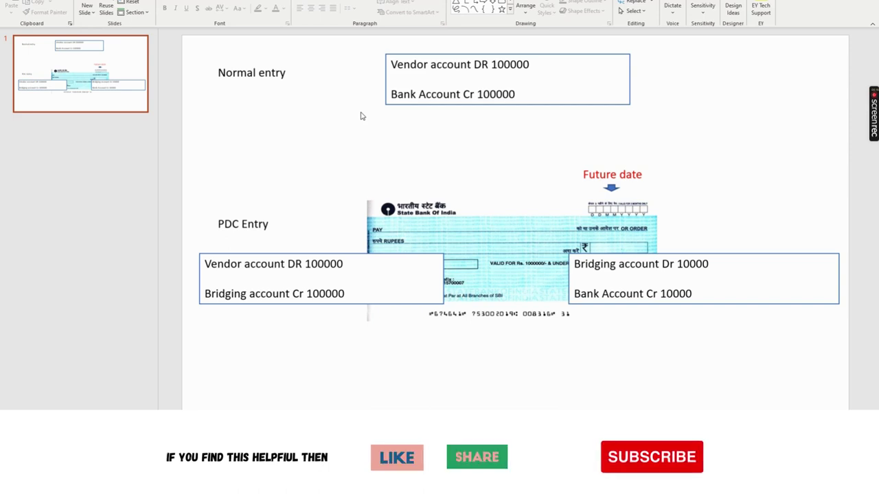
pyautogui.click(265, 82)
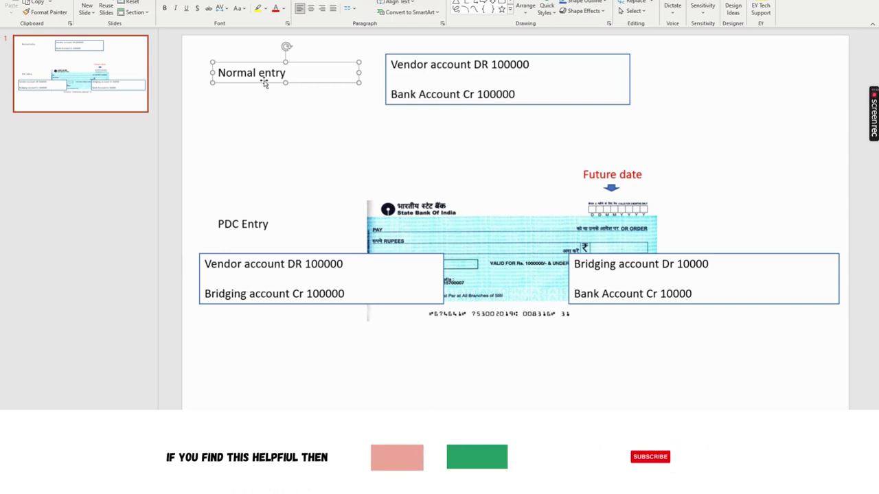
pyautogui.click(431, 86)
pyautogui.click(431, 86)
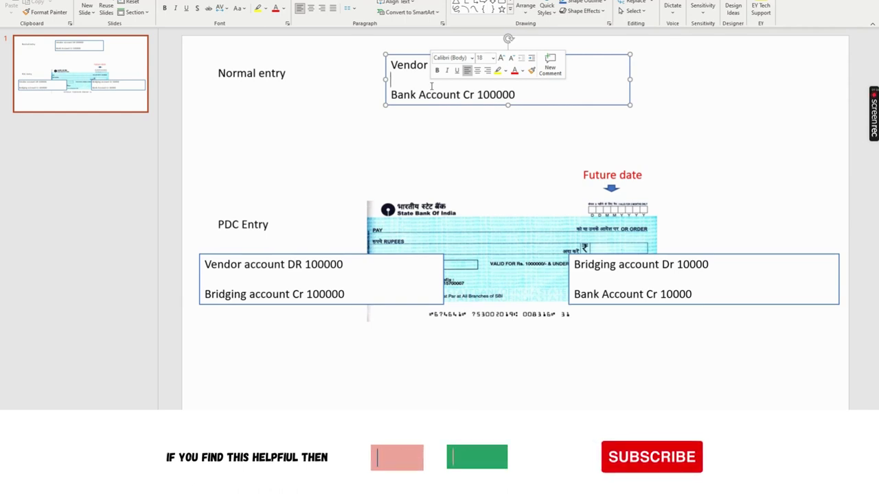
pyautogui.press('Up')
pyautogui.press('End')
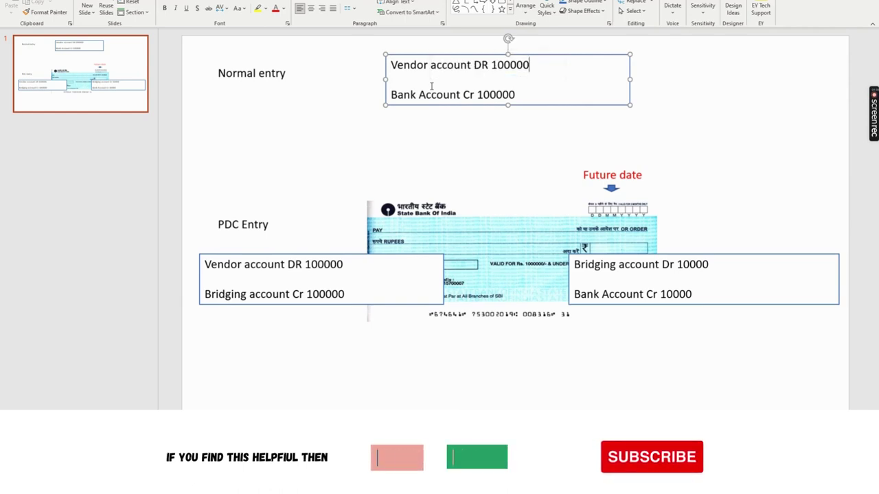
pyautogui.press('Down')
pyautogui.press('Down')
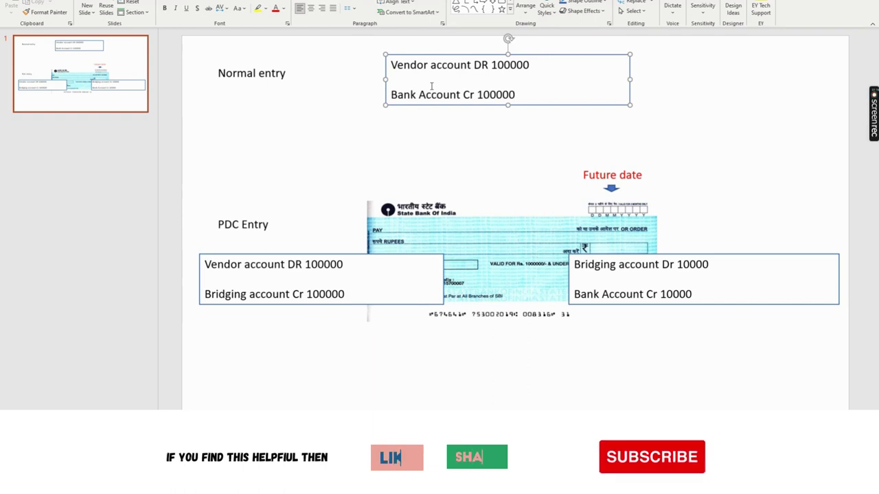
pyautogui.click(267, 223)
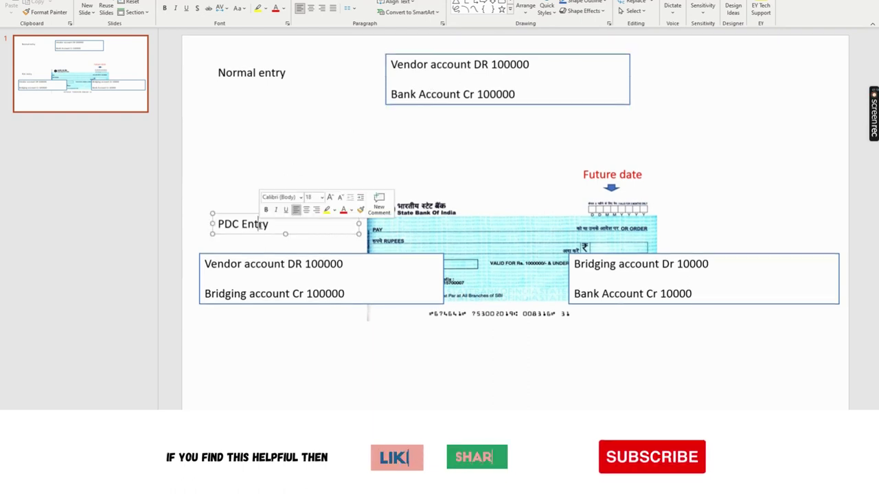
pyautogui.click(373, 135)
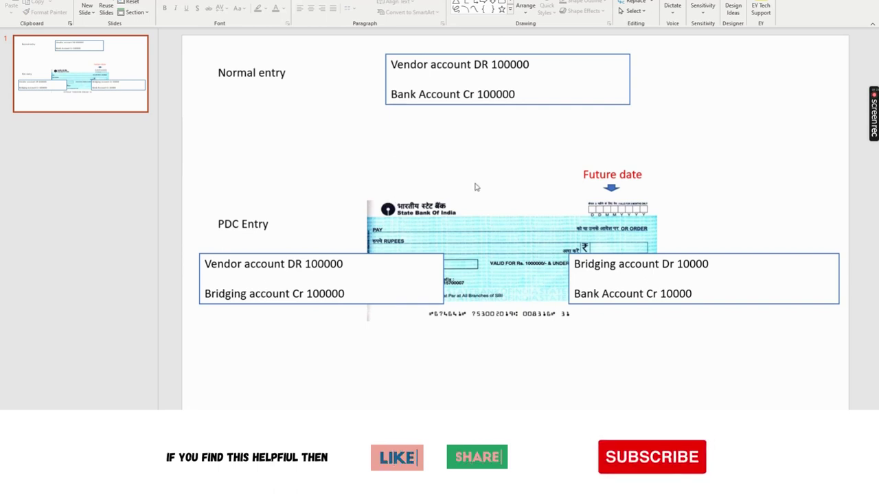
pyautogui.click(602, 175)
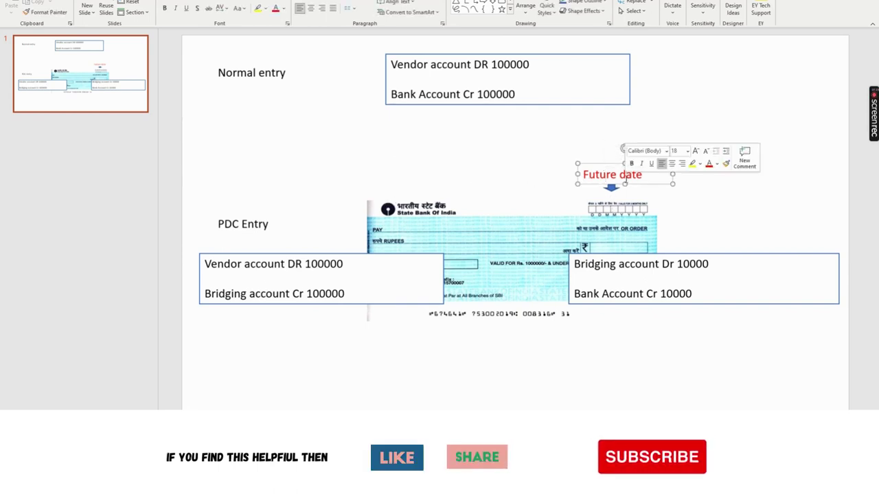
pyautogui.click(306, 199)
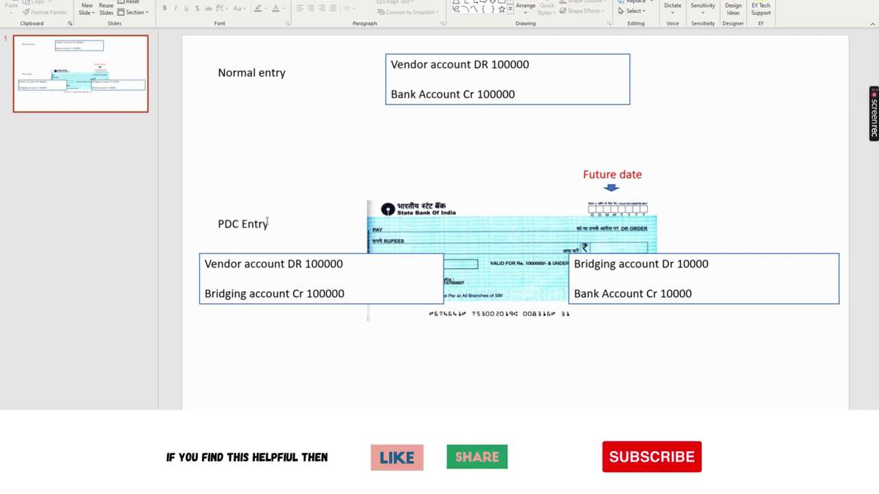
pyautogui.click(288, 223)
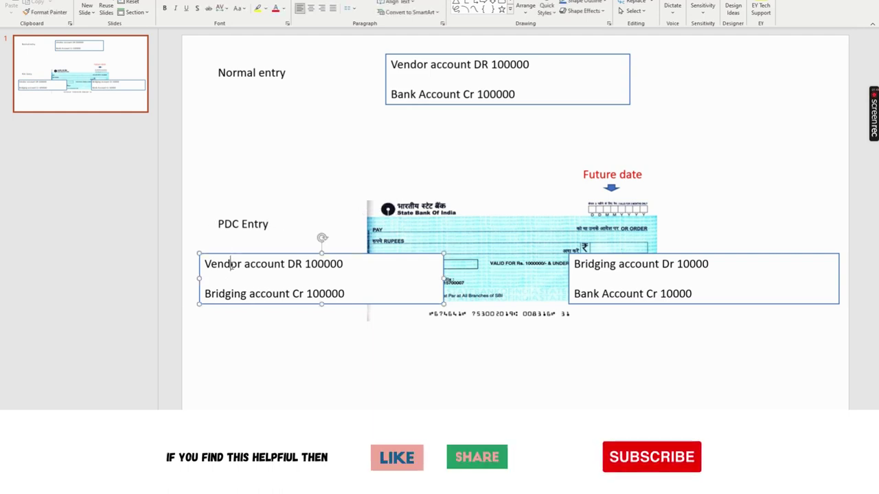
pyautogui.click(358, 272)
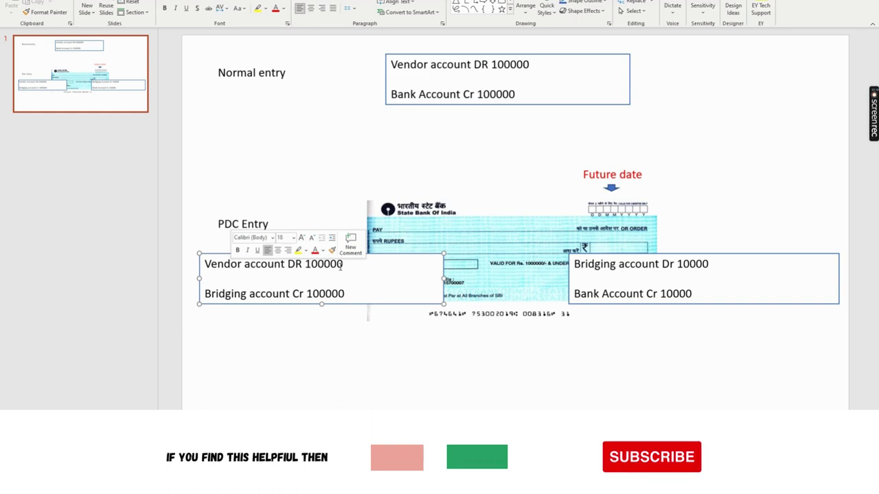
pyautogui.click(341, 265)
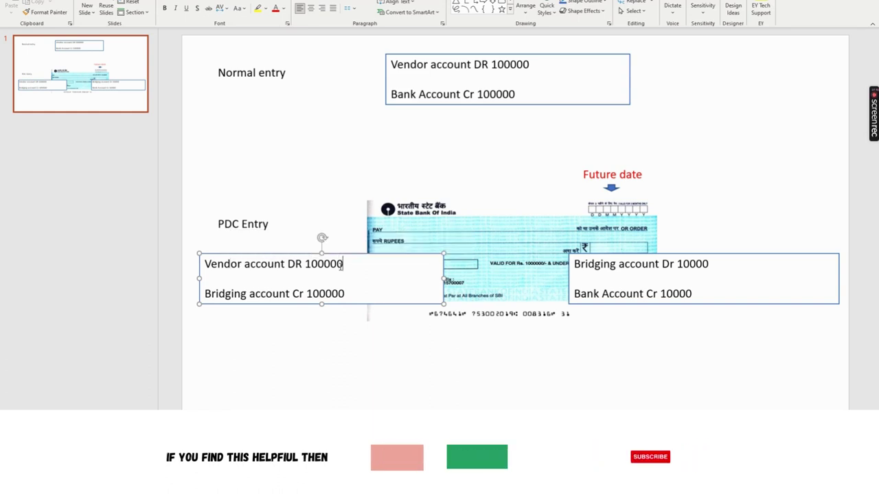
pyautogui.press('Down')
pyautogui.press('Down')
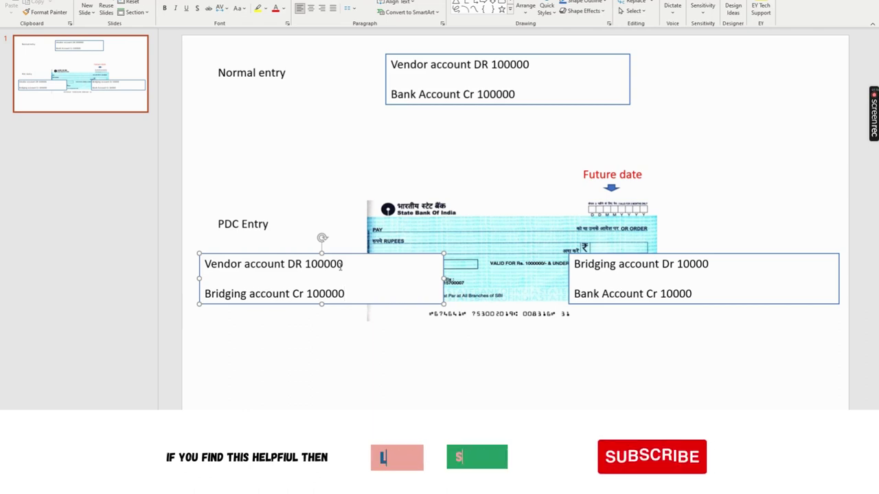
pyautogui.click(270, 284)
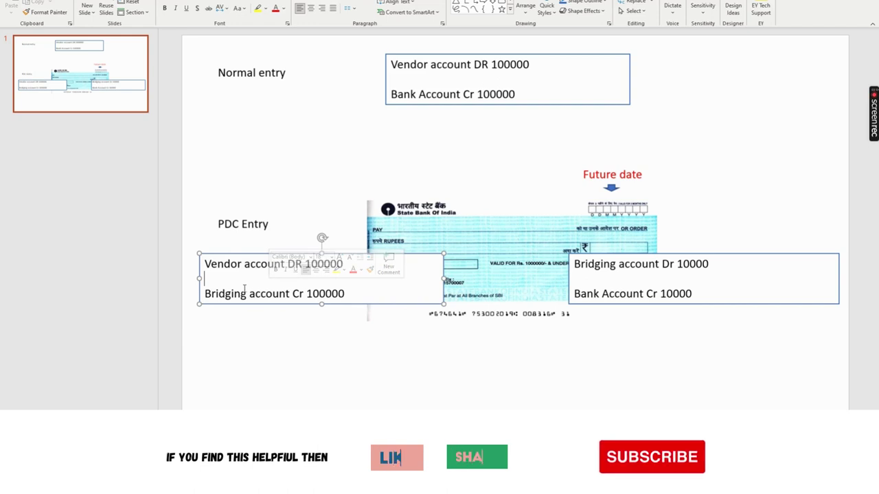
pyautogui.click(339, 293)
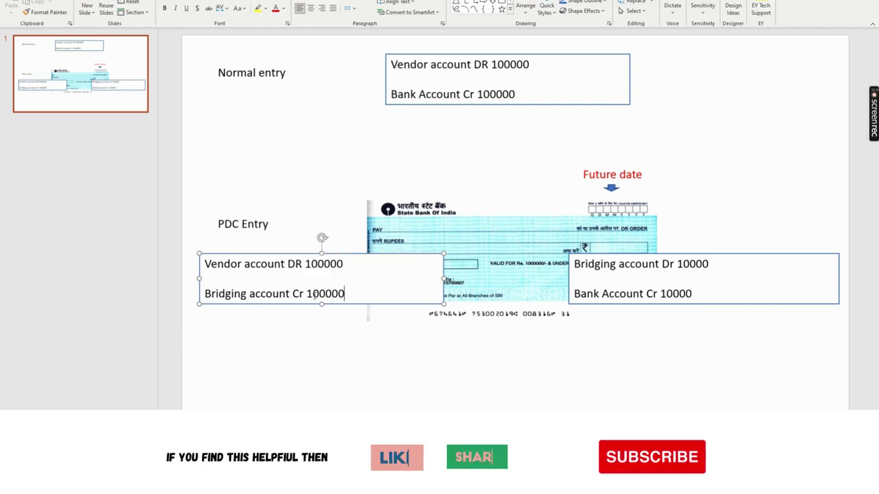
pyautogui.tripleClick(314, 294)
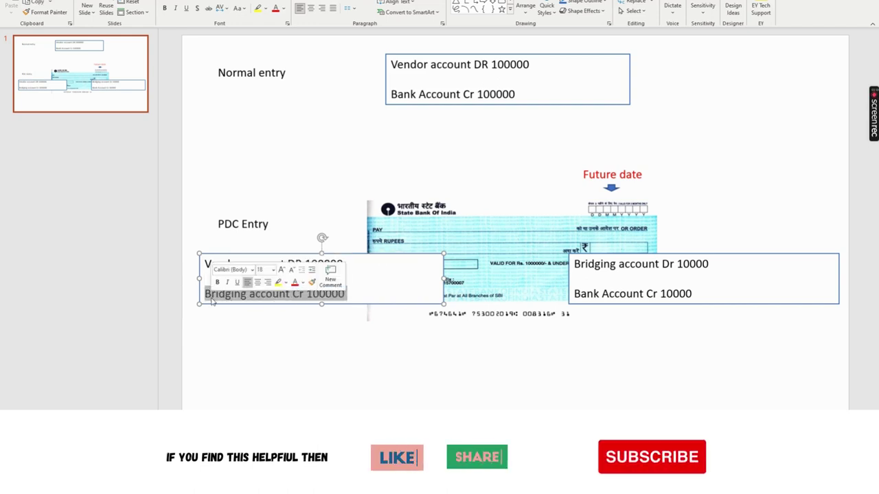
pyautogui.click(357, 288)
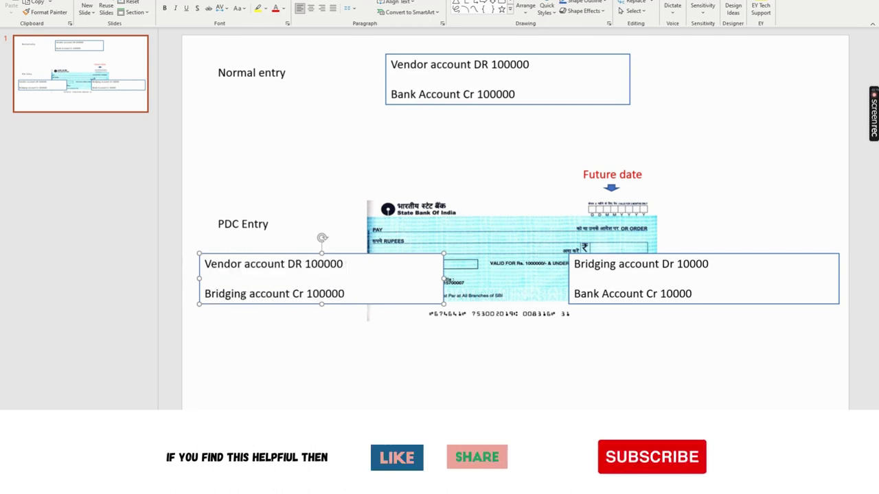
pyautogui.click(245, 293)
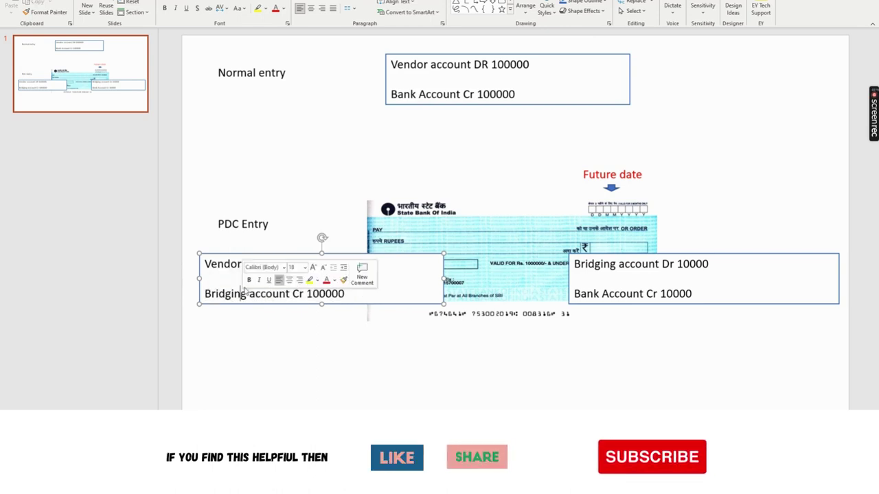
pyautogui.click(282, 223)
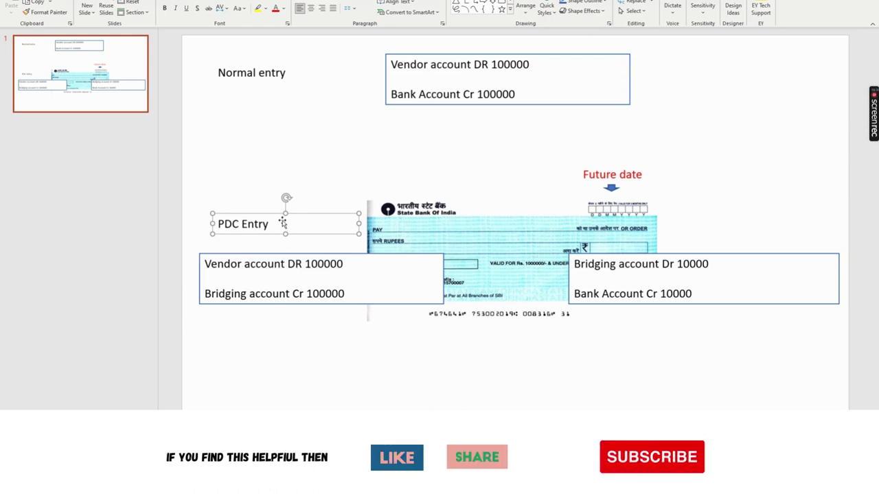
pyautogui.click(250, 264)
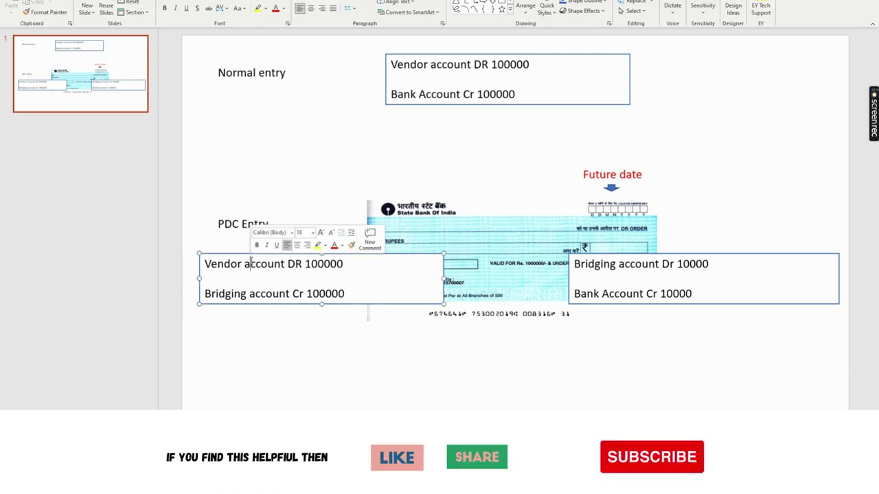
pyautogui.click(230, 294)
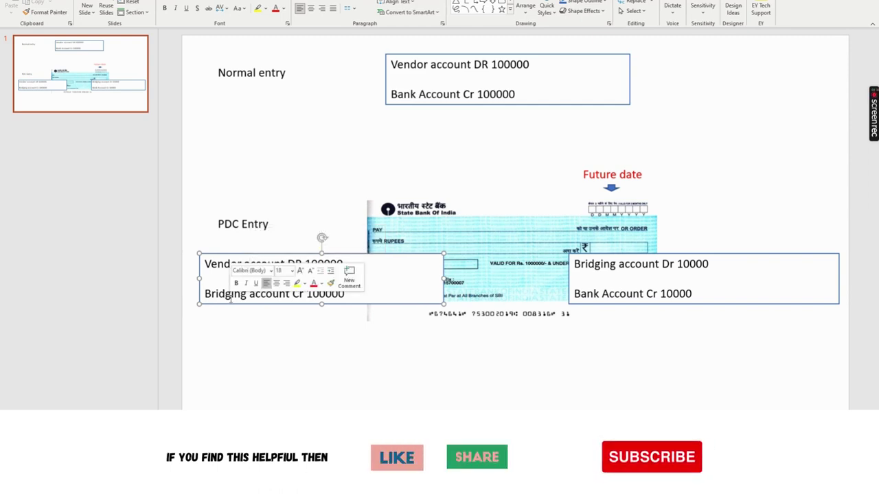
pyautogui.click(349, 294)
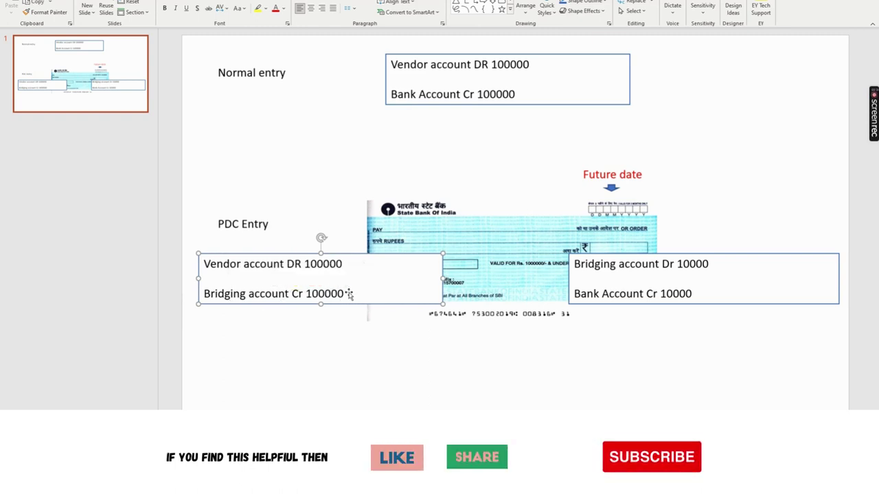
pyautogui.click(637, 256)
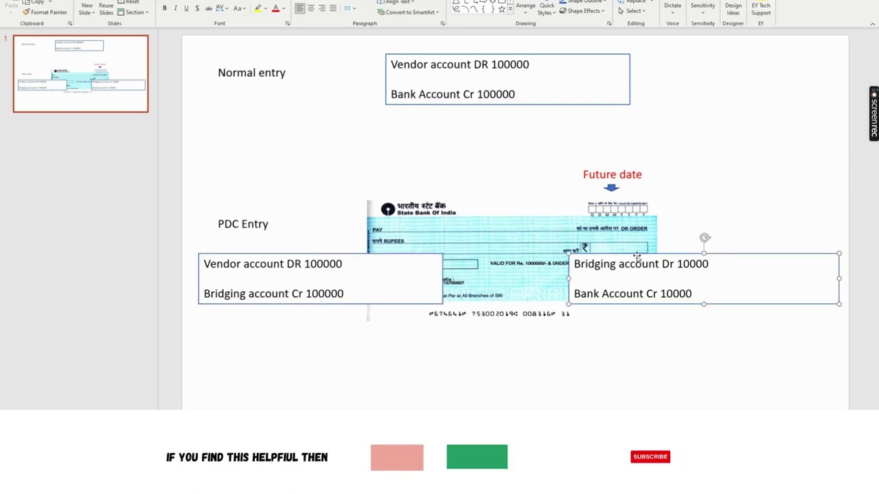
# - Arrange the Normal entry and the Vendor/Bridging and Bridging/Bank PDC boxes around the cheque image
pyautogui.click(622, 268)
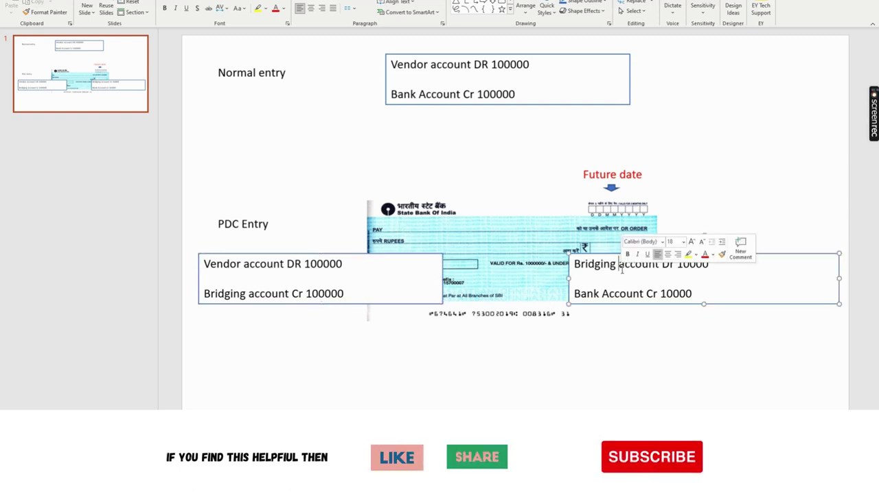
pyautogui.click(693, 294)
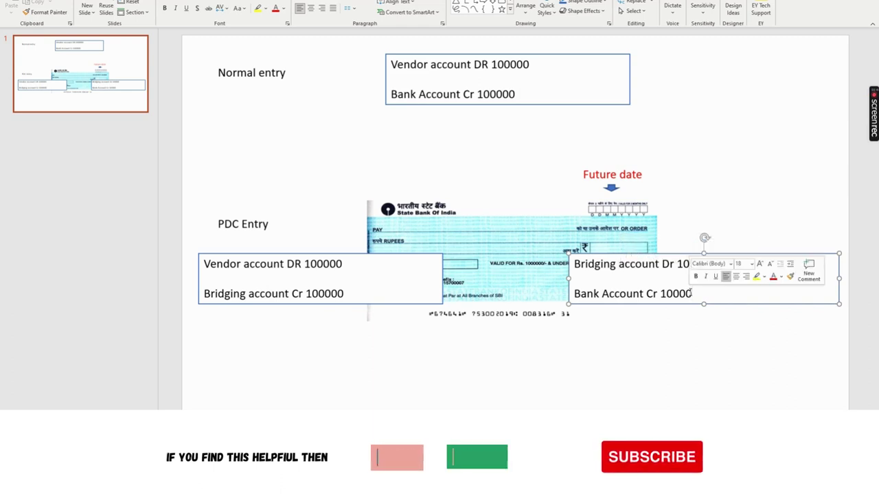
pyautogui.click(616, 177)
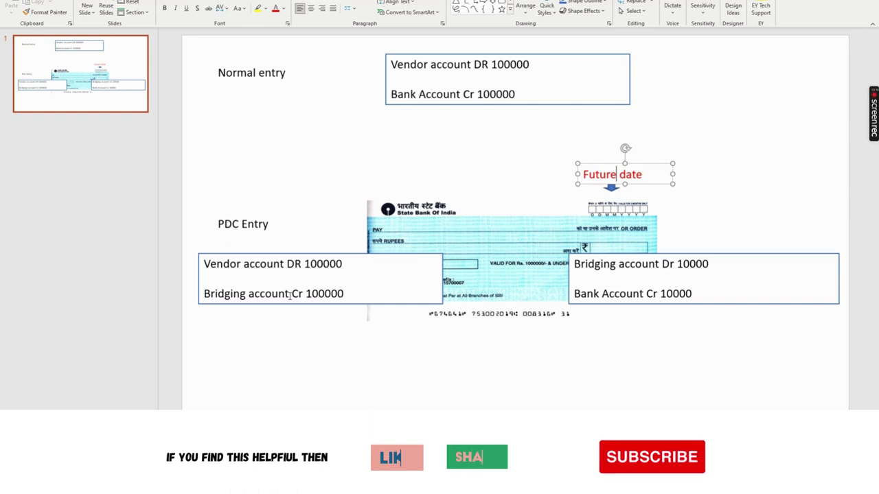
pyautogui.click(289, 294)
pyautogui.click(268, 224)
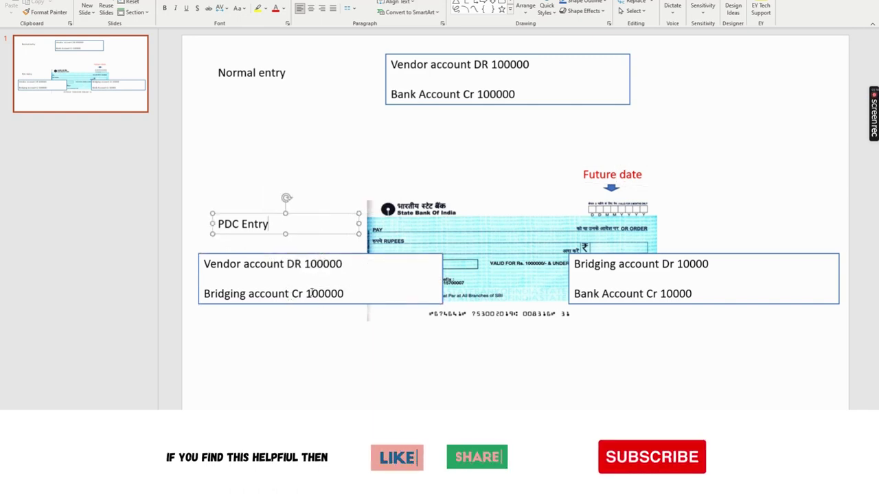
pyautogui.click(717, 268)
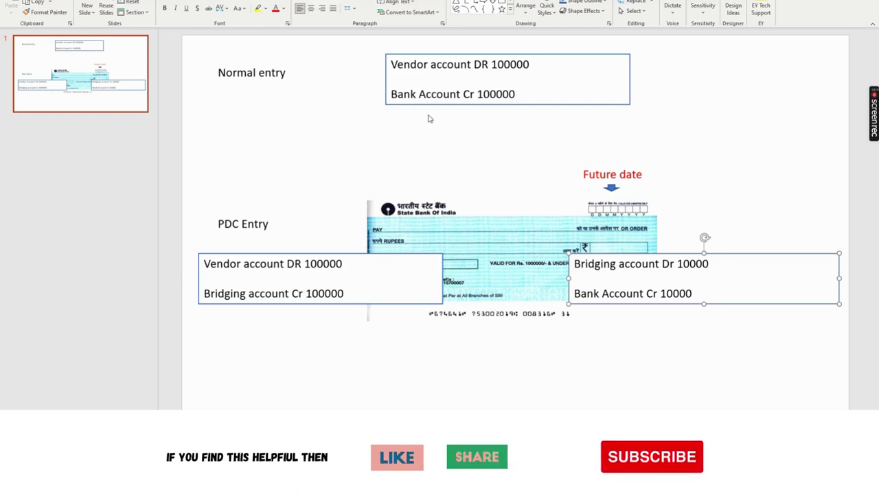
# - Switch to Finance and Operations and open Cash and bank management parameters at Postdated checks
pyautogui.moveTo(328, 416)
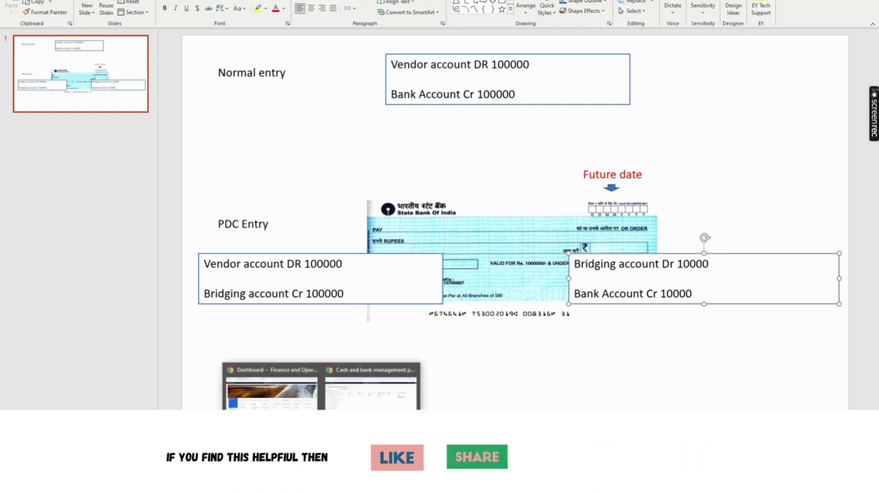
pyautogui.click(279, 405)
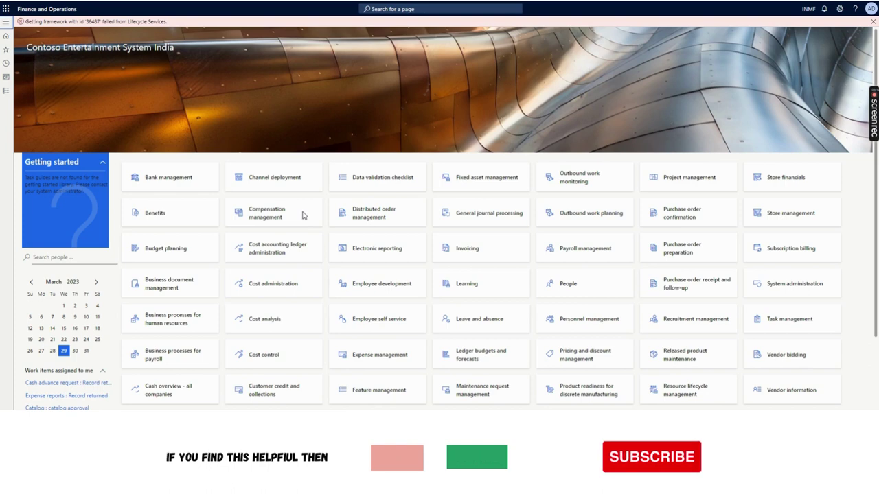
pyautogui.click(6, 90)
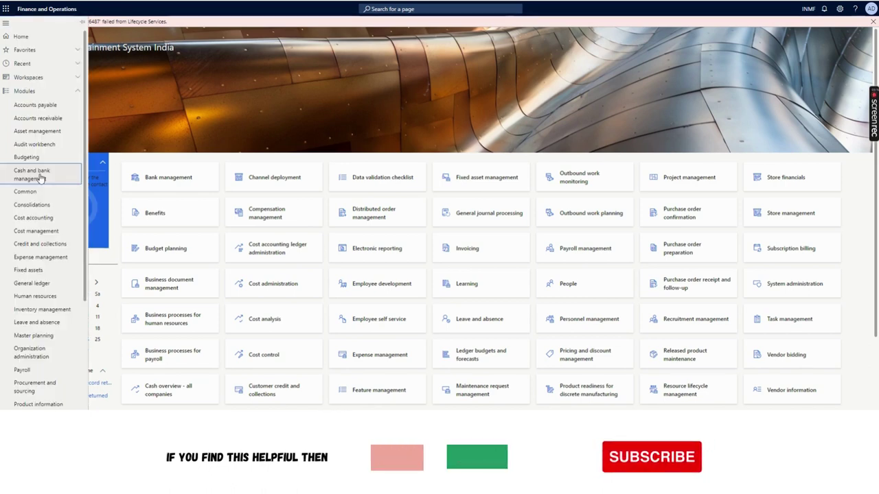
pyautogui.click(40, 178)
pyautogui.click(176, 343)
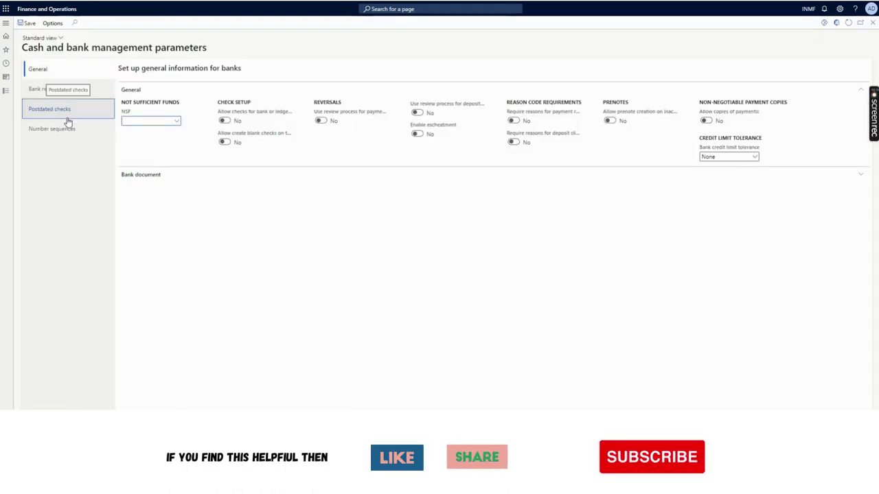
pyautogui.click(69, 116)
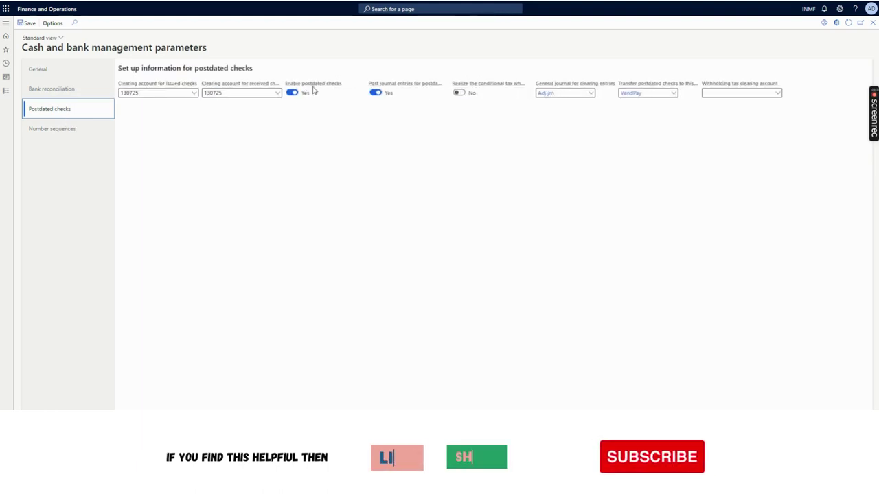
# - Toggle Post journal entries for postdated checks off and on, leaving the issued-checks account empty
pyautogui.moveTo(308, 83); pyautogui.dragTo(436, 85)
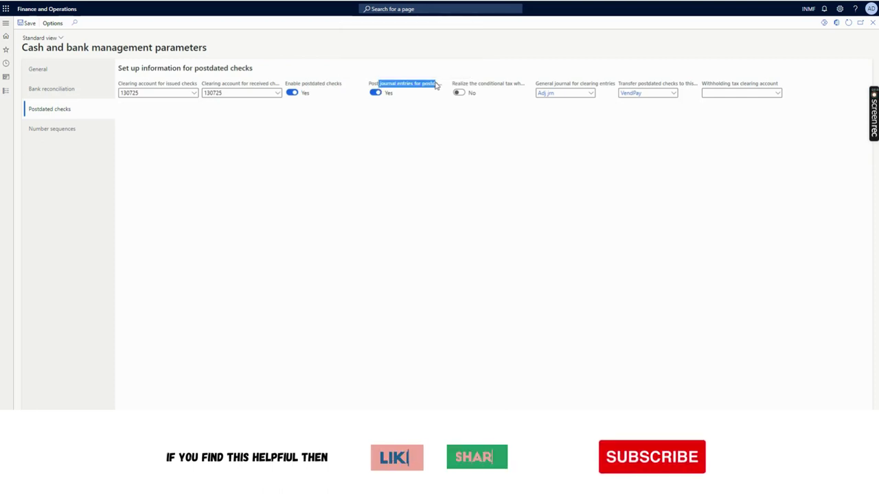
pyautogui.click(374, 94)
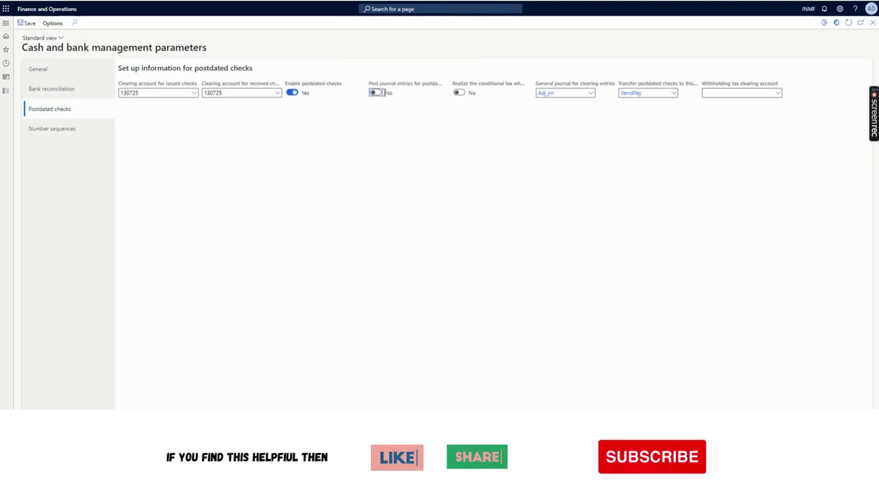
pyautogui.click(375, 93)
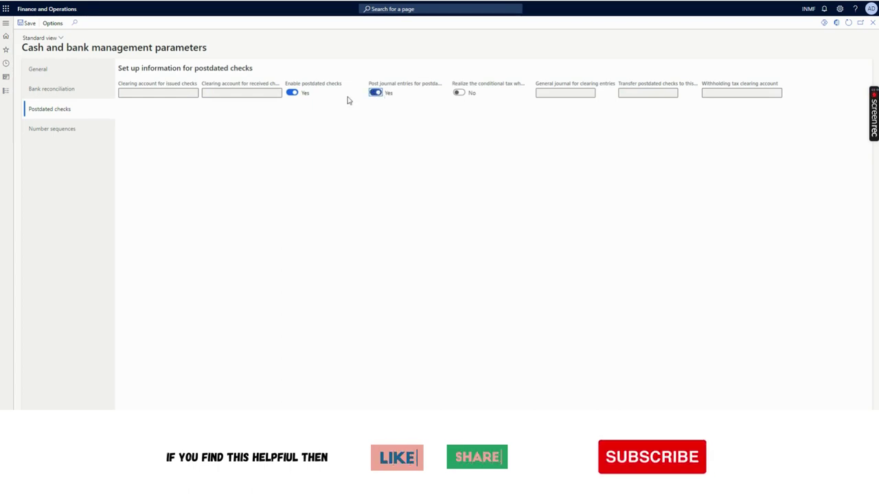
pyautogui.click(157, 92)
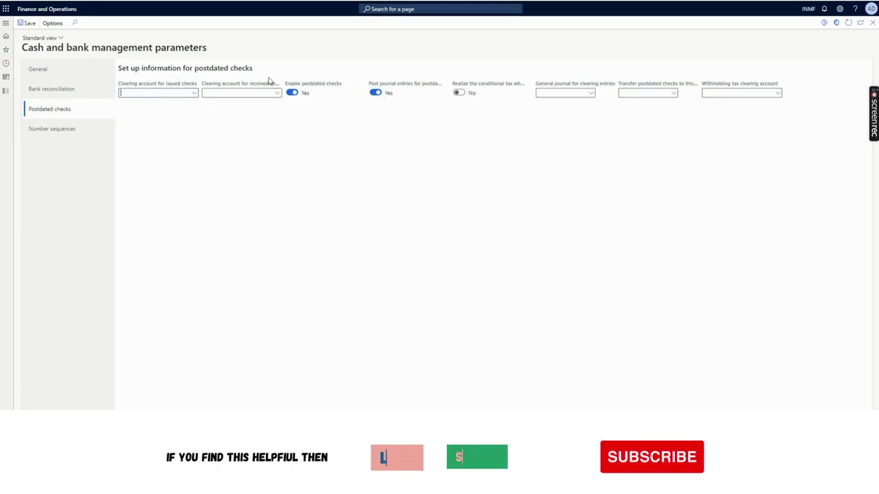
pyautogui.click(195, 93)
pyautogui.click(485, 261)
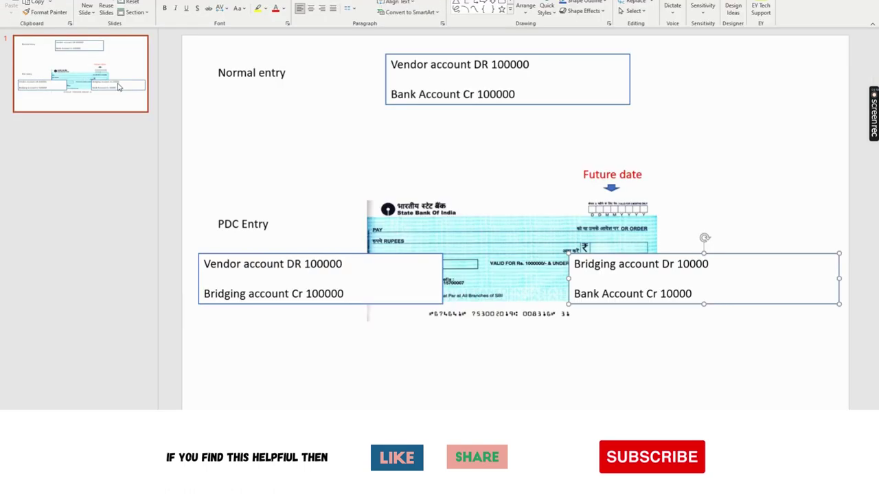
pyautogui.click(250, 294)
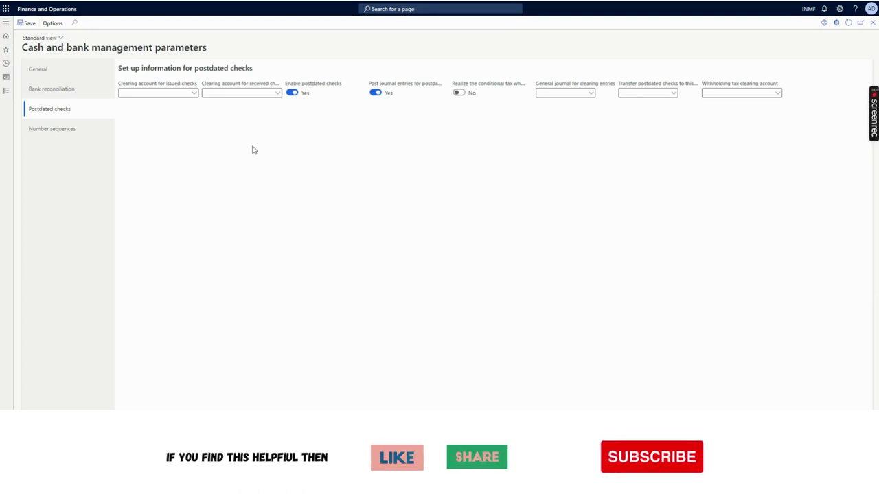
pyautogui.click(193, 95)
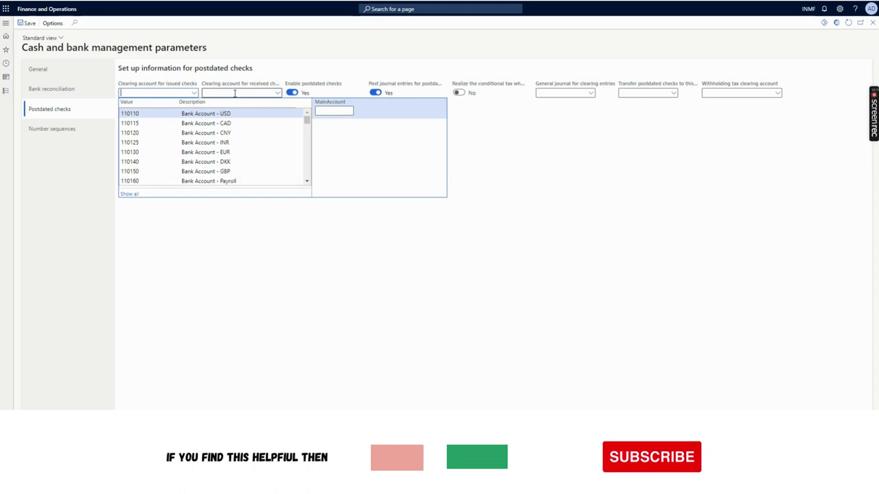
# - Filter by 'brid' and pick 130725 Bridging as the issued-checks clearing account
pyautogui.write('brid')
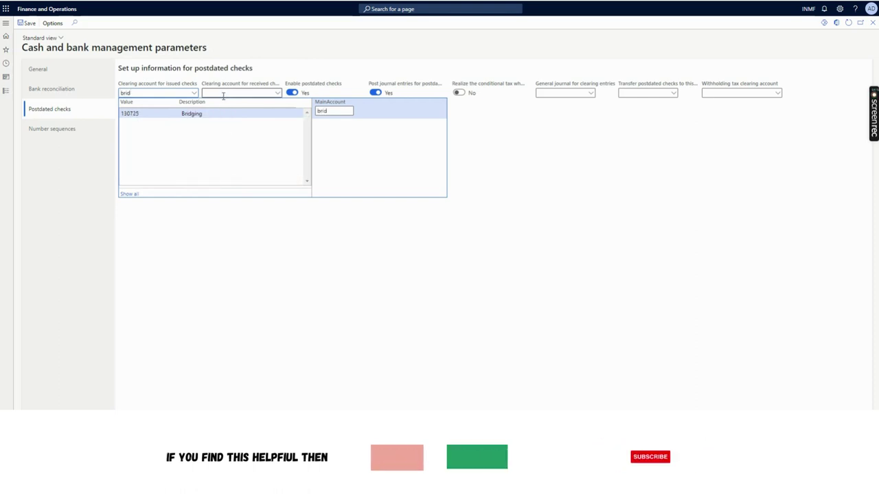
pyautogui.click(157, 114)
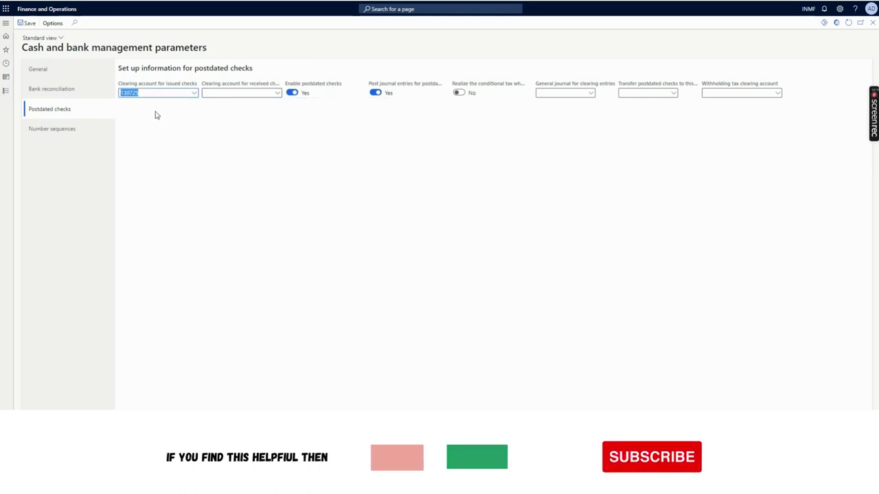
pyautogui.click(278, 94)
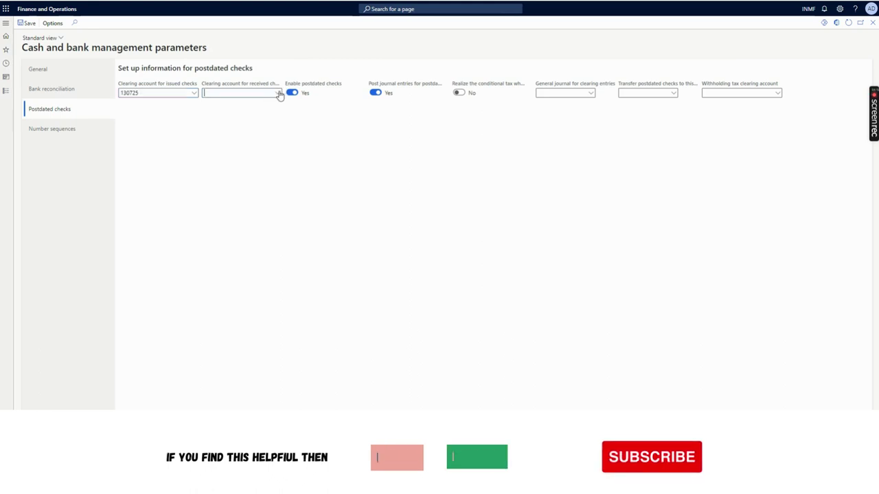
# - Pick 130725 Bridging as the clearing account for received checks
pyautogui.click(278, 94)
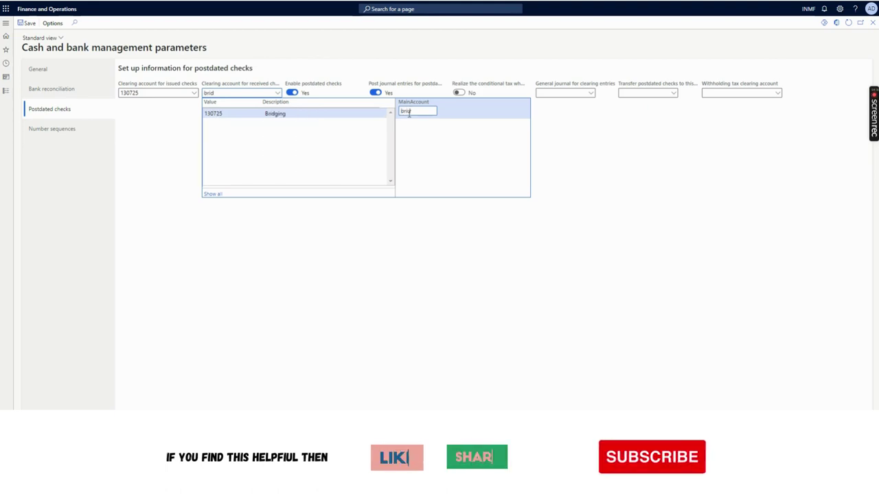
pyautogui.click(325, 114)
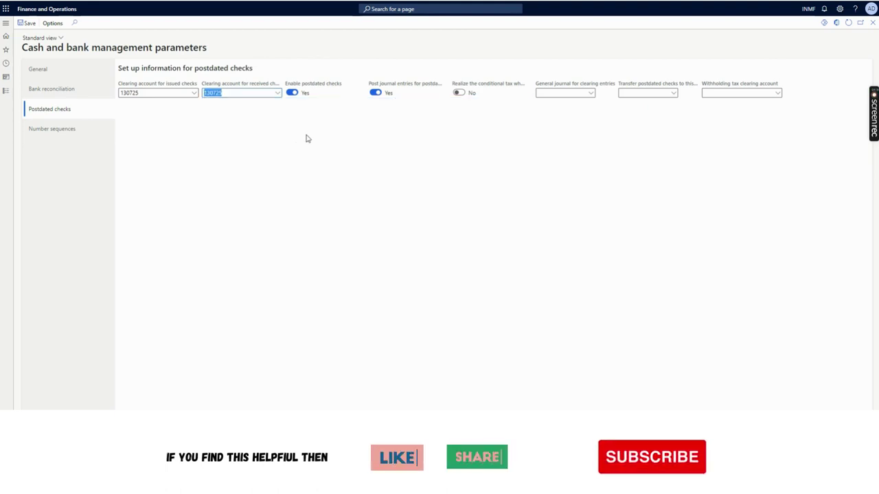
pyautogui.click(302, 142)
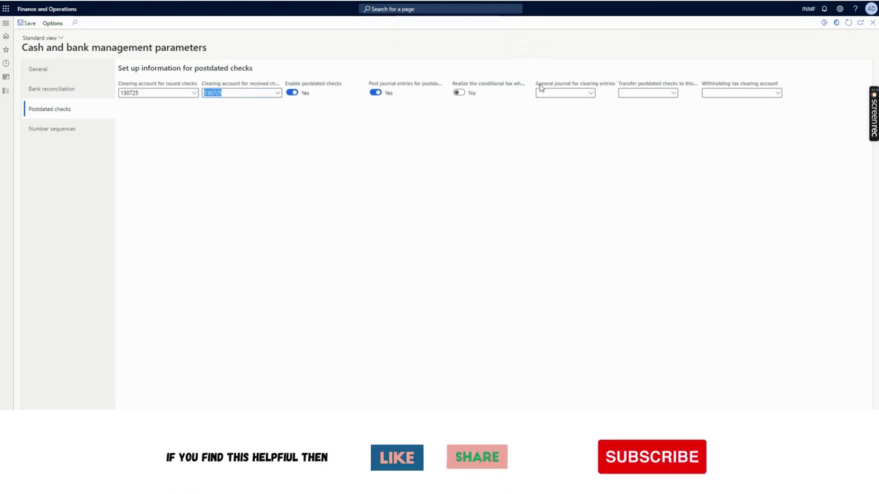
pyautogui.moveTo(536, 83); pyautogui.dragTo(620, 88)
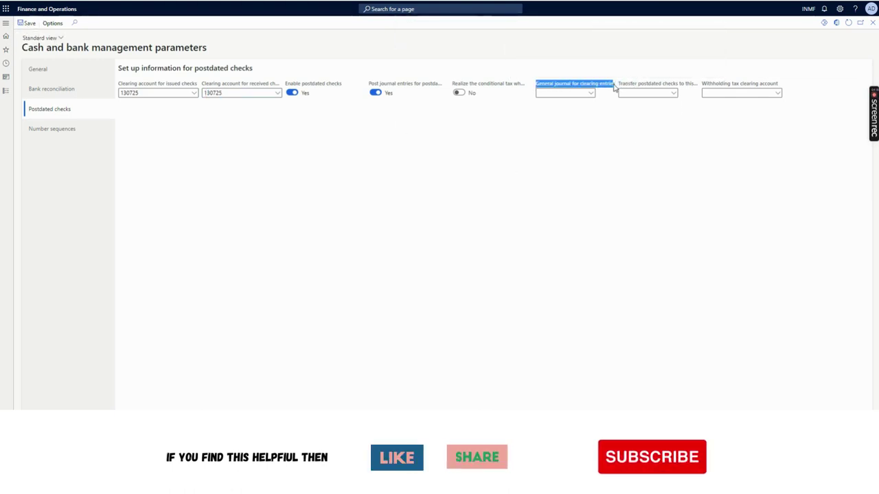
# - Choose Adj jrn for clearing entries and VendPay for transferring postdated checks
pyautogui.click(592, 99)
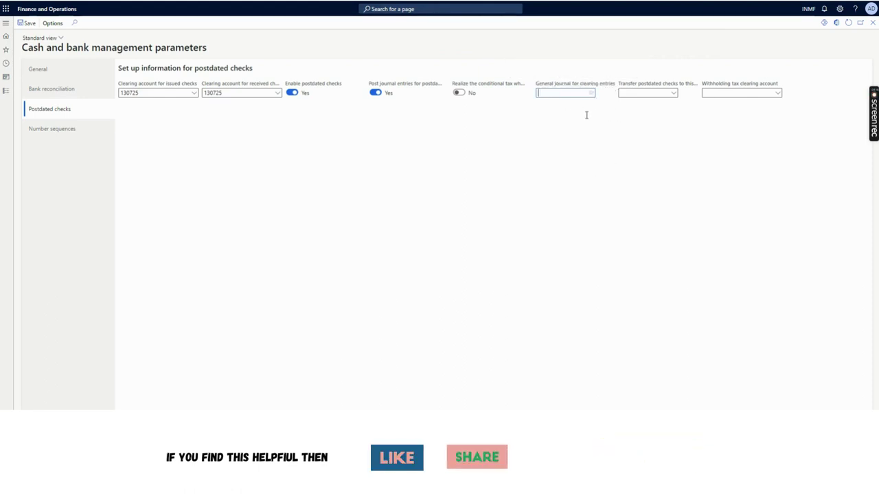
pyautogui.click(590, 93)
pyautogui.click(605, 118)
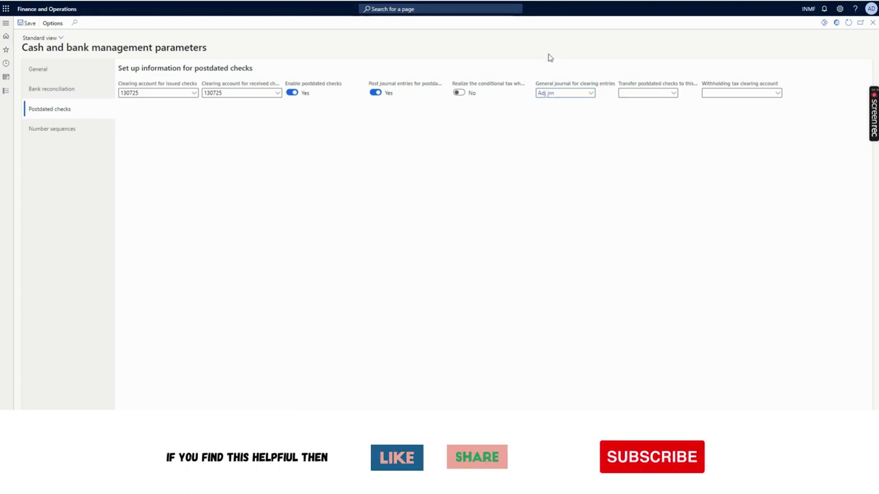
pyautogui.click(568, 95)
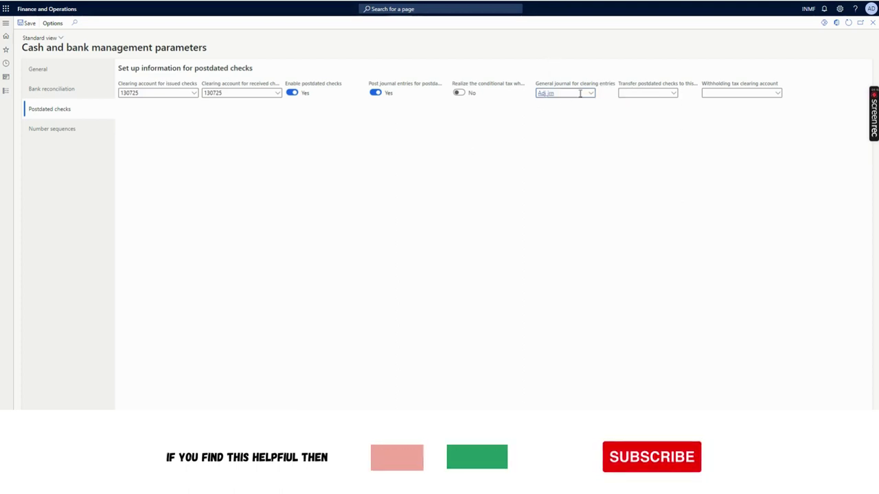
pyautogui.click(674, 94)
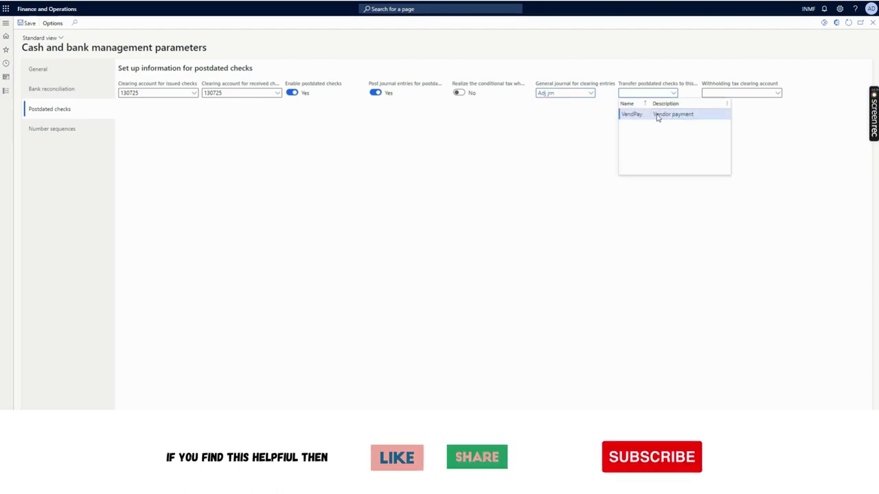
pyautogui.click(658, 116)
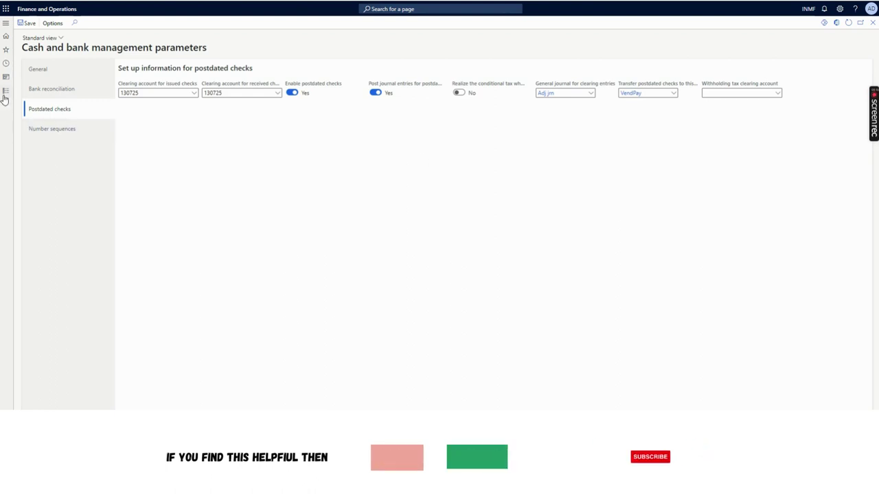
pyautogui.click(5, 96)
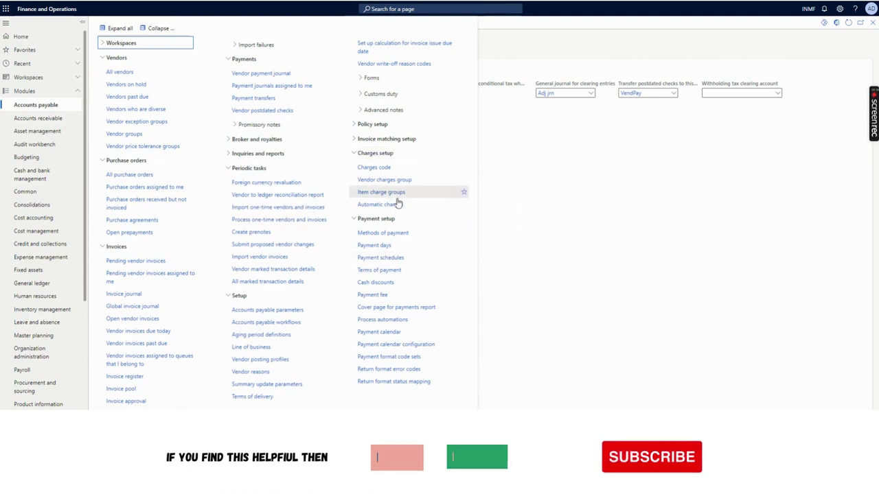
# - Add vendor method of payment PDC#1 with posting account type Bank
pyautogui.click(384, 233)
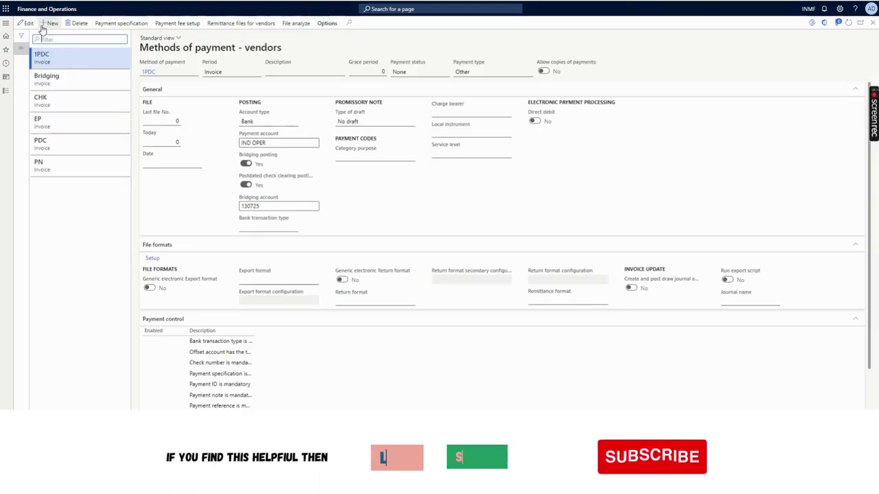
pyautogui.click(50, 28)
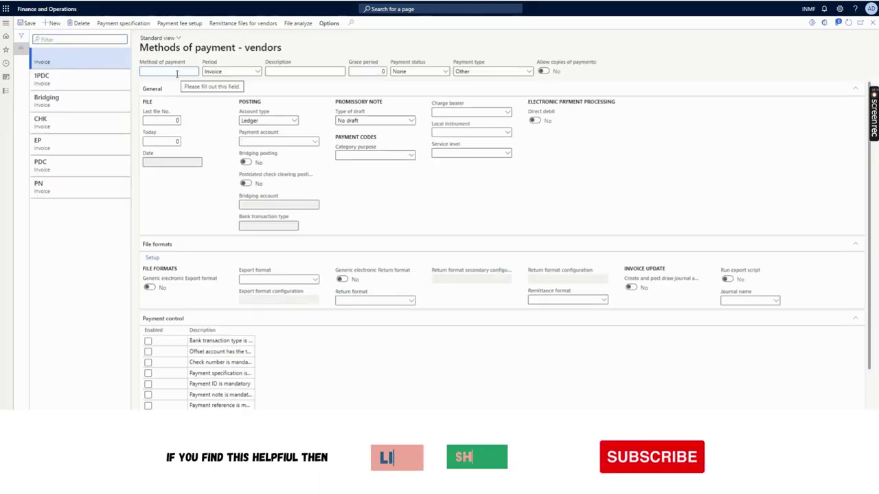
pyautogui.write('PDC#1')
pyautogui.press('Tab')
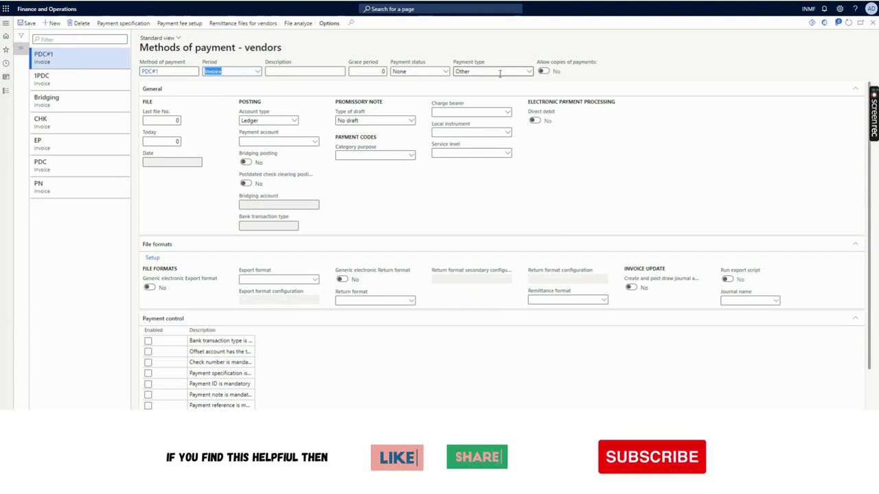
pyautogui.click(294, 122)
pyautogui.click(294, 122)
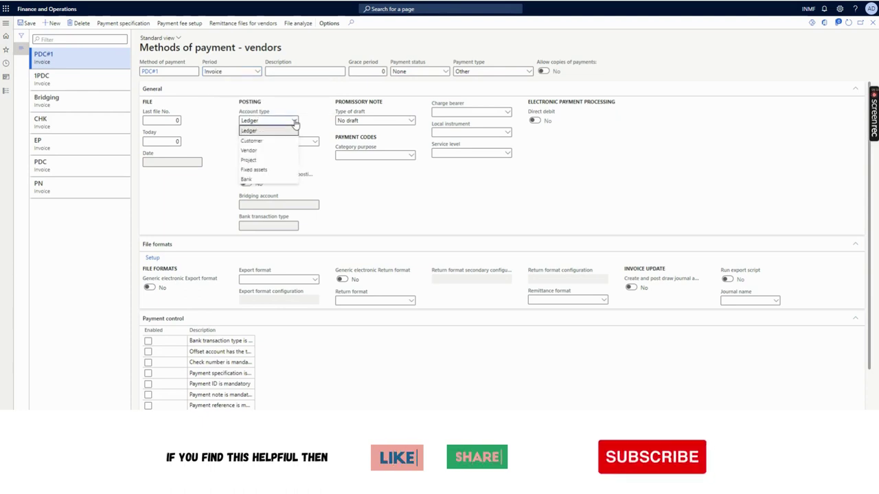
pyautogui.click(268, 180)
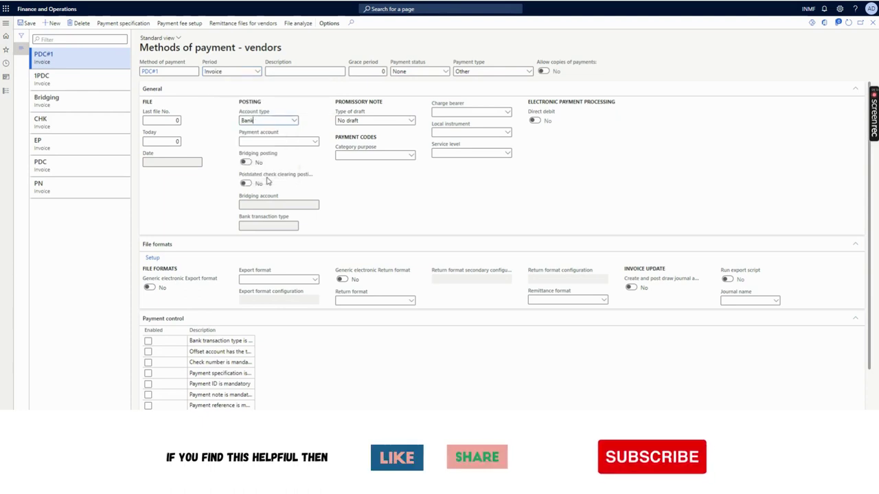
# - Set payment account IND OPER and bridging posting through account 130725
pyautogui.click(313, 141)
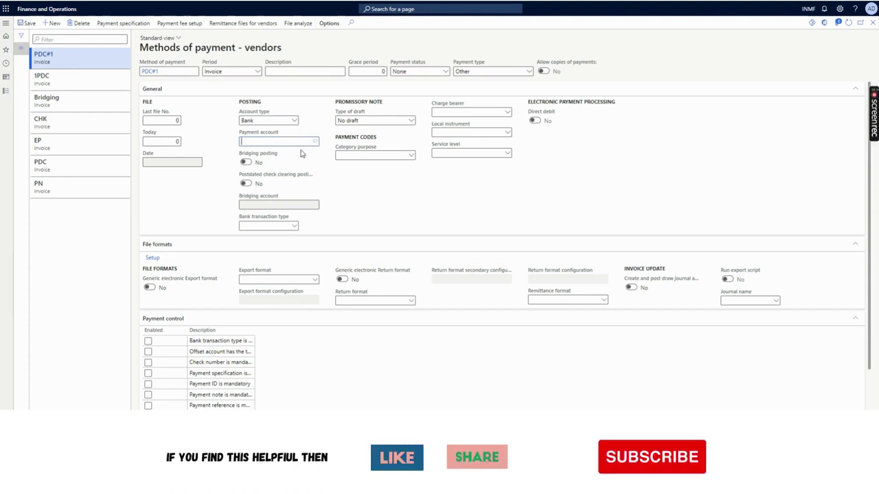
pyautogui.click(315, 143)
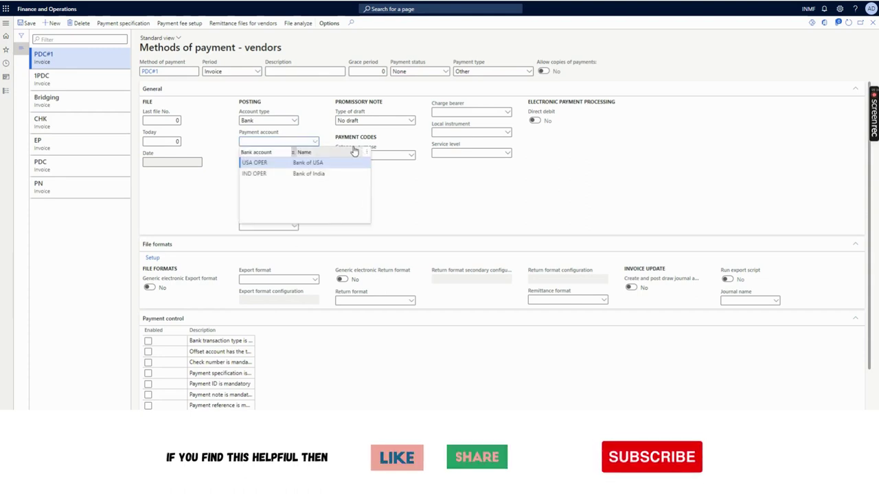
pyautogui.click(298, 175)
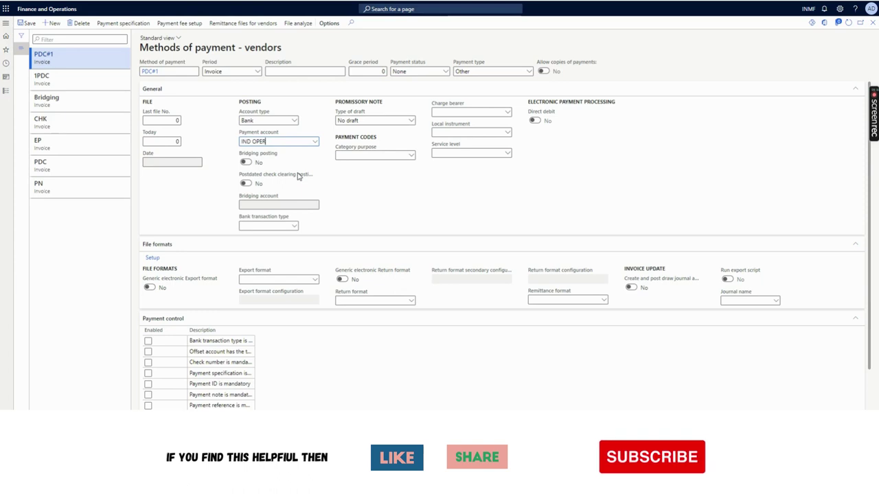
pyautogui.moveTo(261, 178)
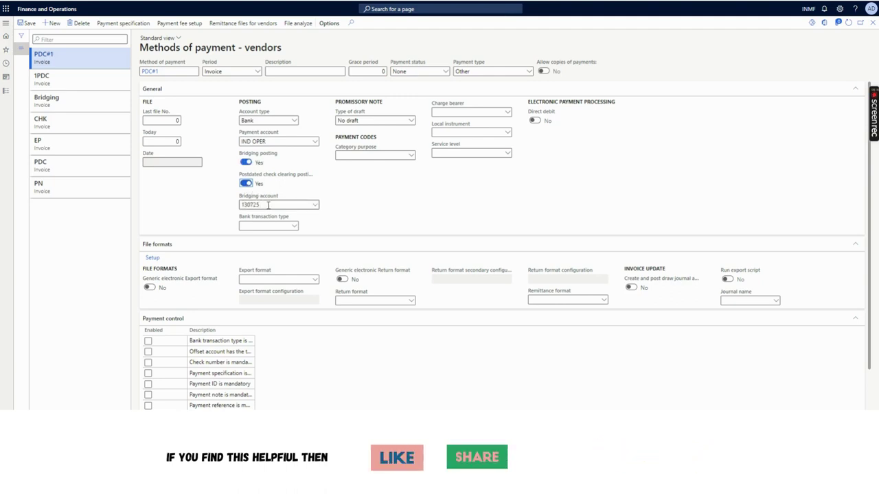
pyautogui.click(267, 204)
pyautogui.click(338, 214)
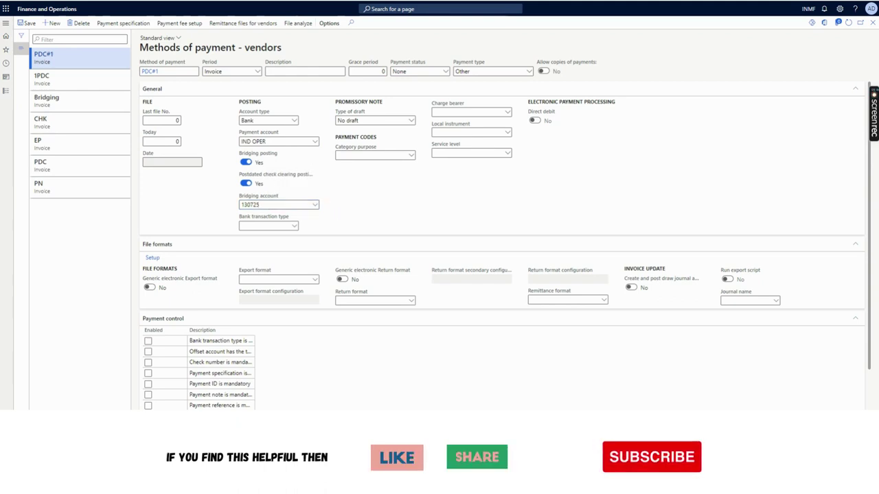
pyautogui.rightClick(274, 0)
pyautogui.click(292, 29)
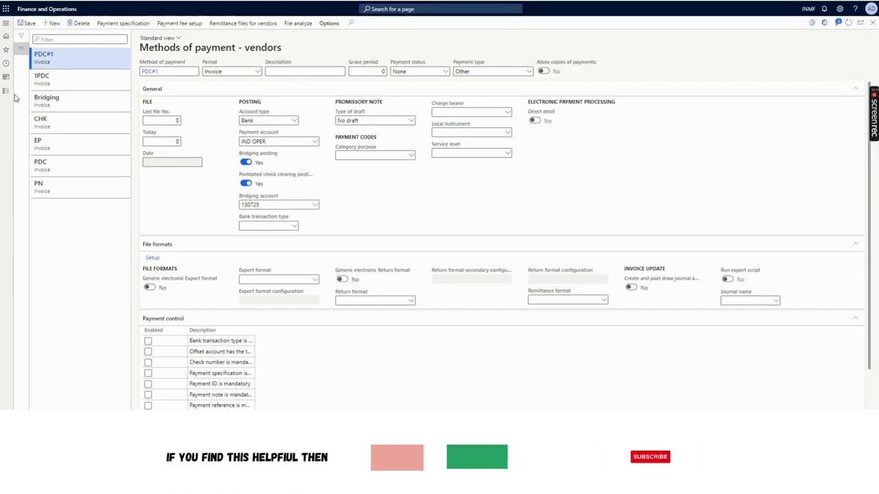
# - Reopen the Postdated checks parameters and confirm both clearing accounts are 130725
pyautogui.click(7, 93)
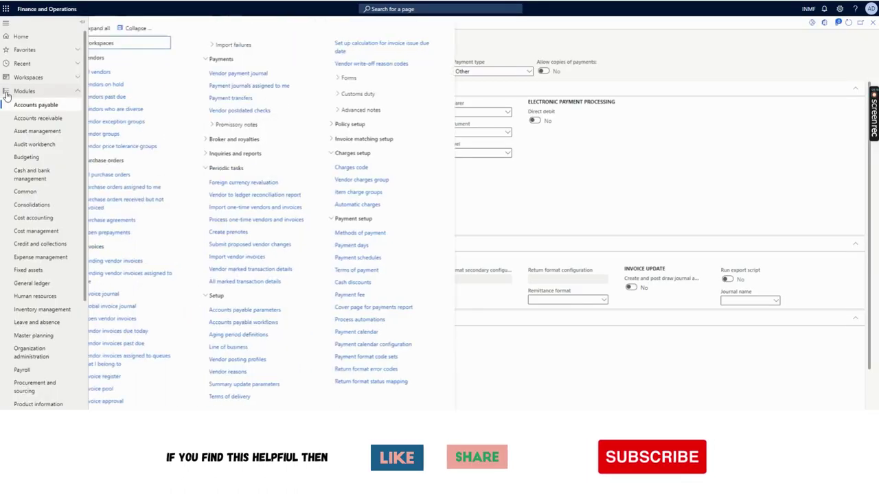
pyautogui.click(60, 177)
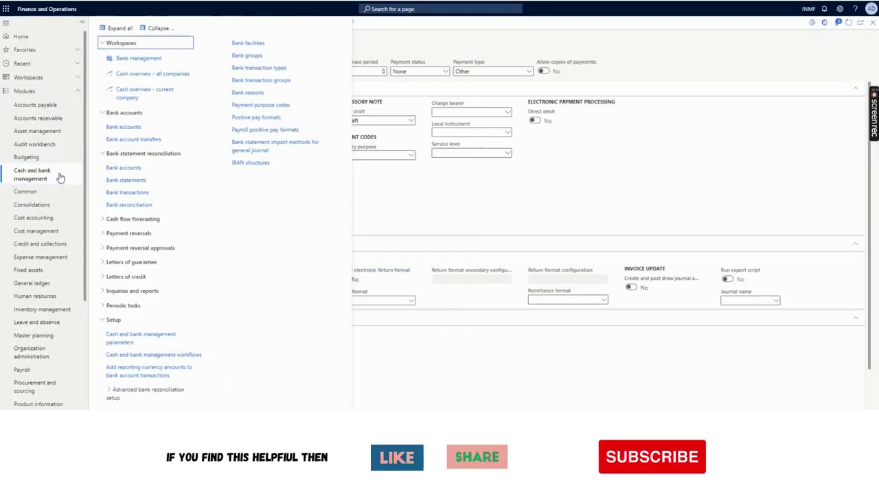
pyautogui.click(155, 335)
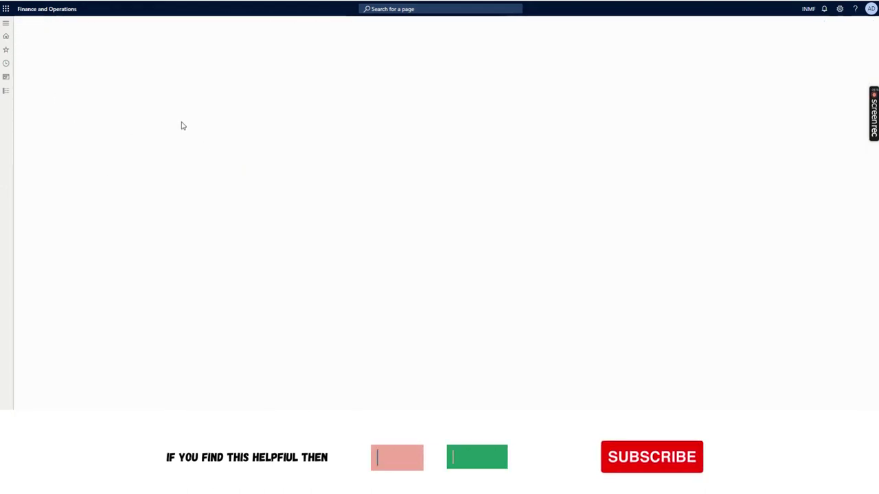
pyautogui.click(85, 115)
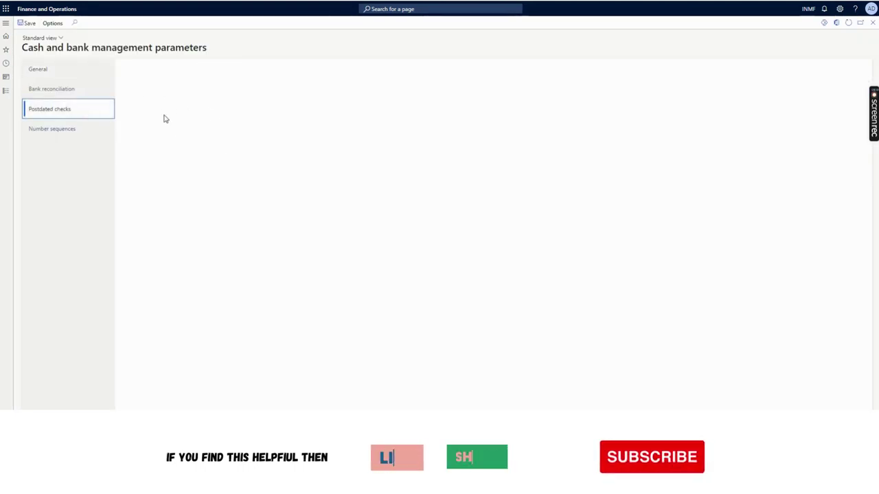
pyautogui.moveTo(147, 87)
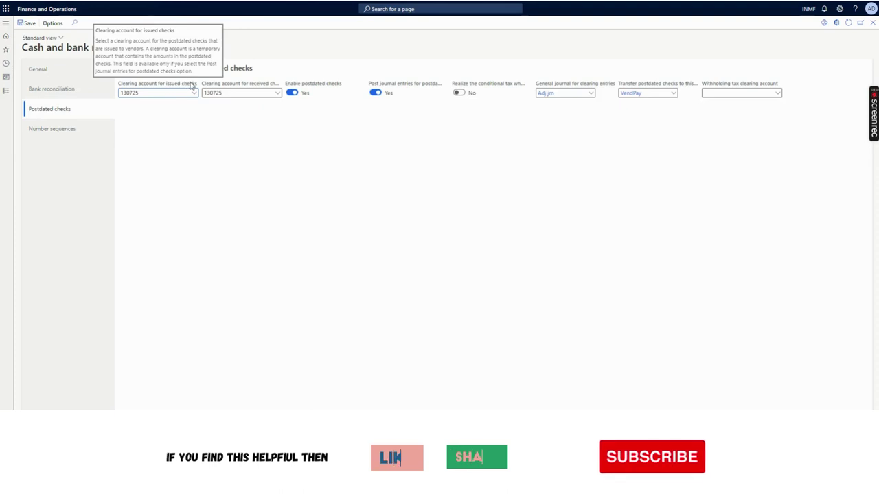
pyautogui.moveTo(243, 87)
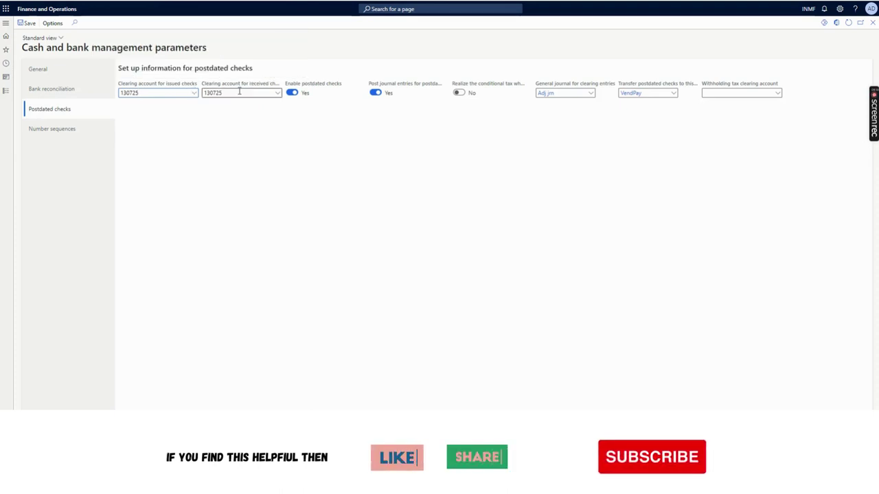
pyautogui.click(206, 93)
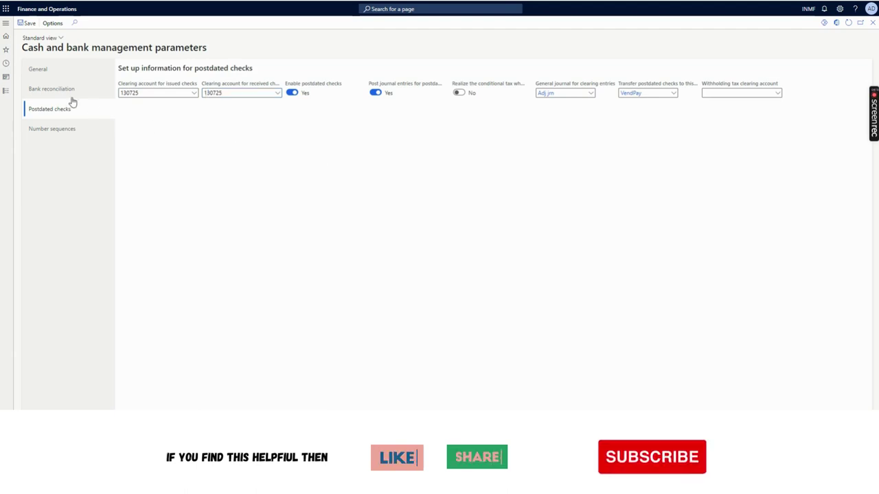
pyautogui.click(7, 92)
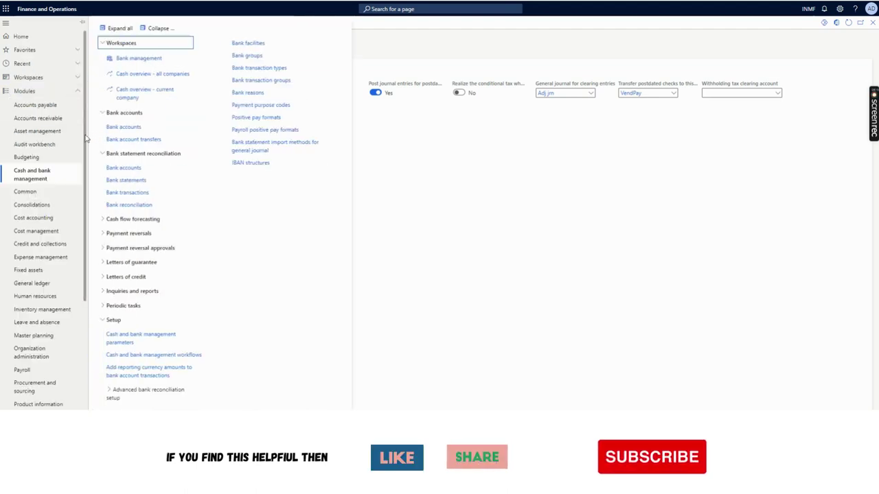
# - View the customer methods of payment under Accounts receivable payments setup
pyautogui.click(68, 105)
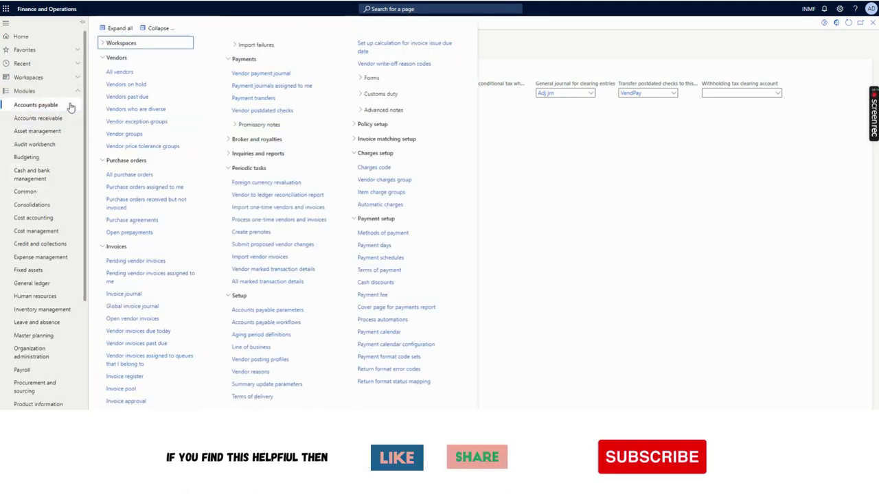
pyautogui.click(69, 117)
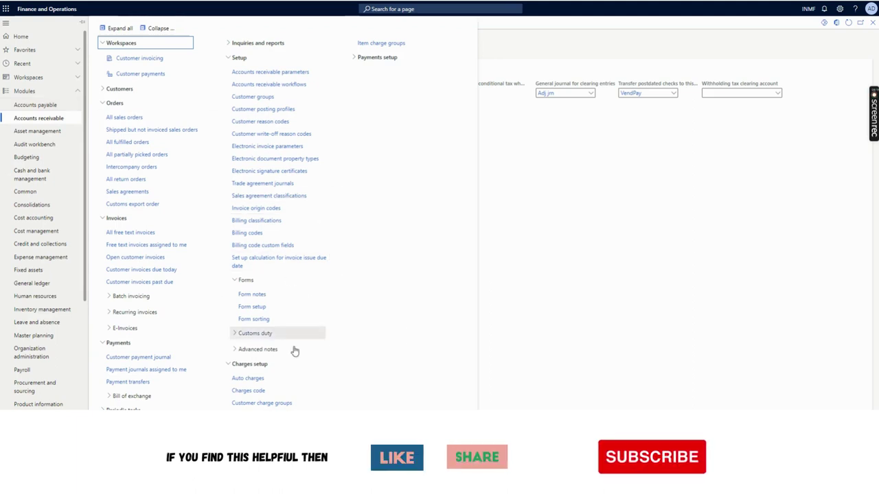
pyautogui.click(363, 59)
pyautogui.click(374, 72)
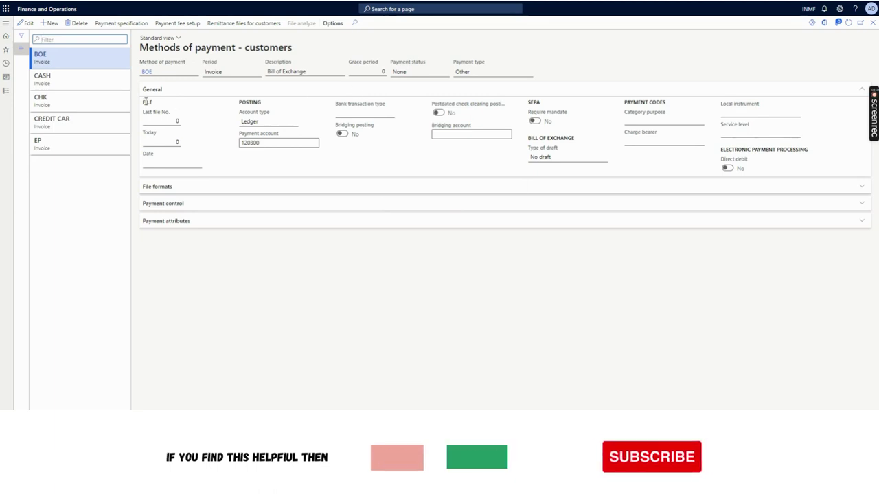
# - Open Accounts payable methods of payment to review 1PDC's bank and bridging setup
pyautogui.click(6, 91)
pyautogui.click(38, 105)
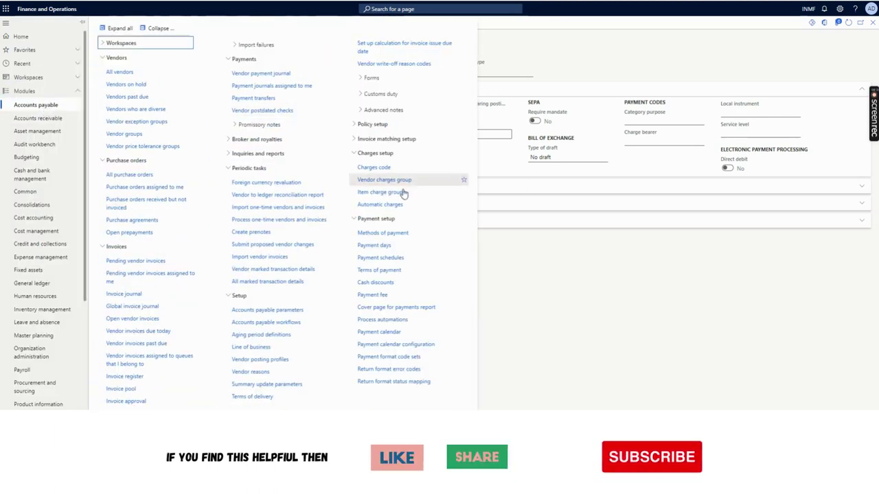
pyautogui.click(385, 233)
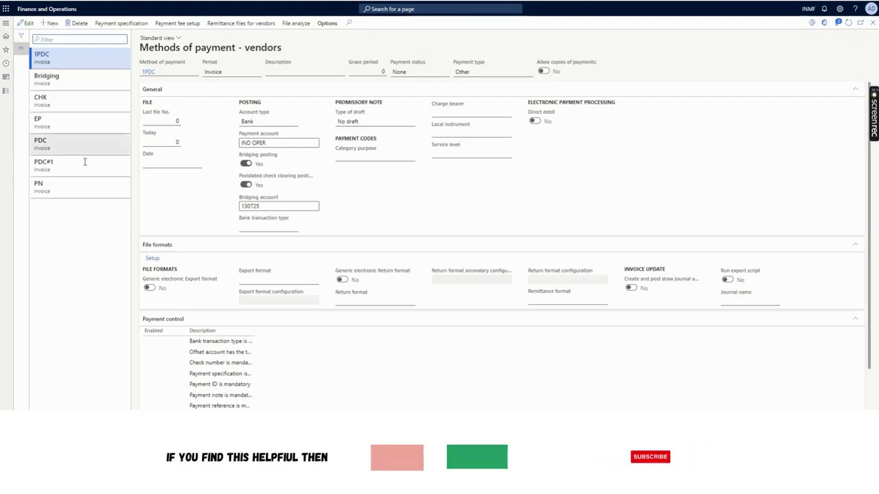
# - Check that PDC#1 posts to bank IND OPER with bridging account 130725, then go to Accounts payable
pyautogui.click(86, 171)
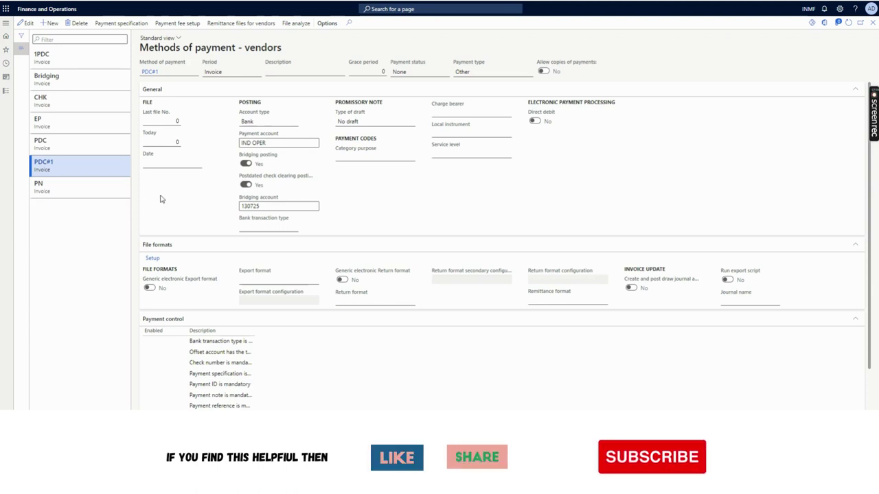
pyautogui.click(6, 91)
pyautogui.click(36, 105)
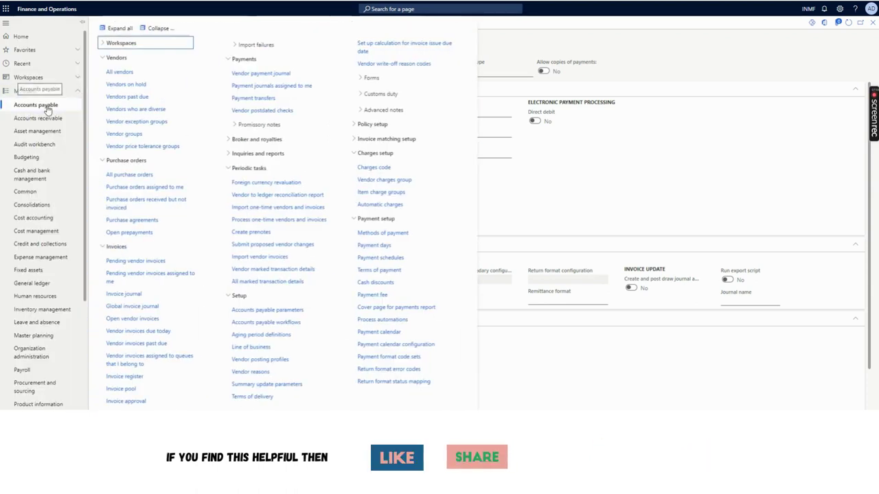
# - Create VendPay vendor payment journal INMF-00401 and start a payment proposal from its lines
pyautogui.click(265, 77)
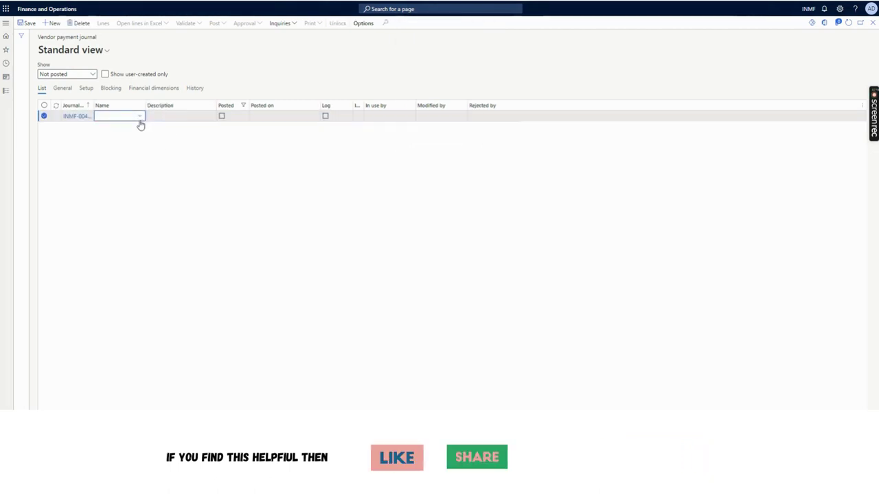
pyautogui.click(140, 118)
pyautogui.click(181, 140)
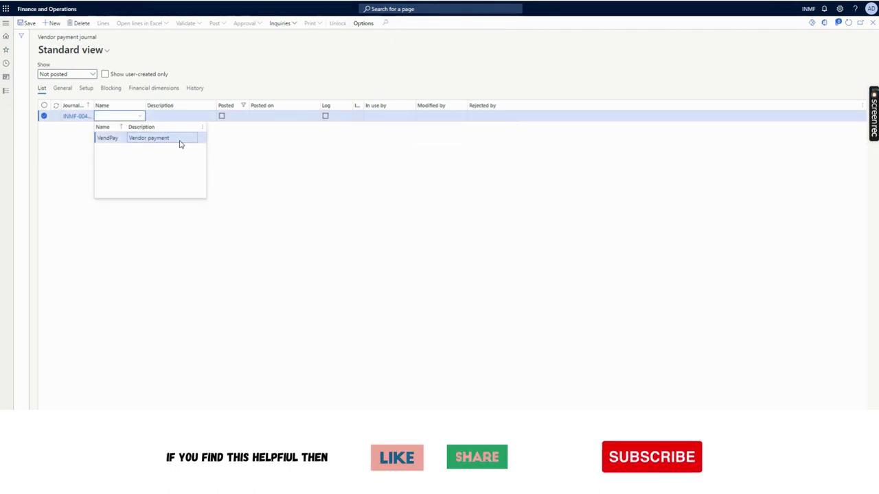
pyautogui.click(104, 24)
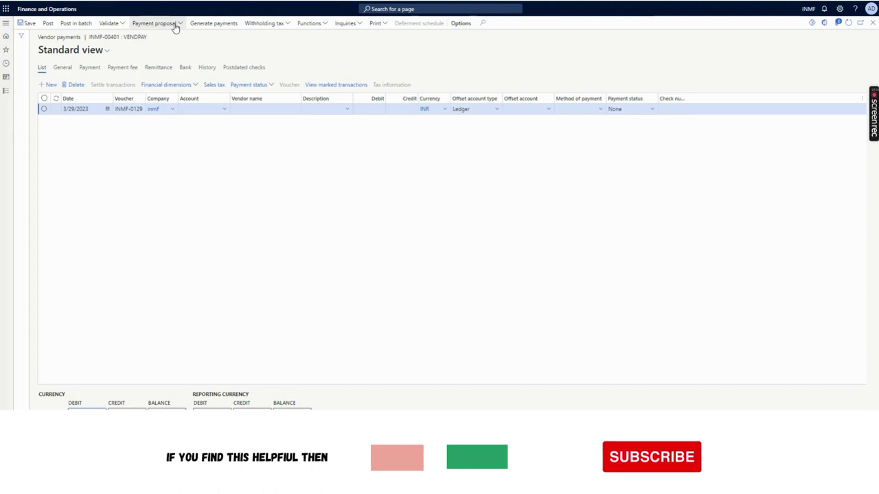
pyautogui.click(175, 26)
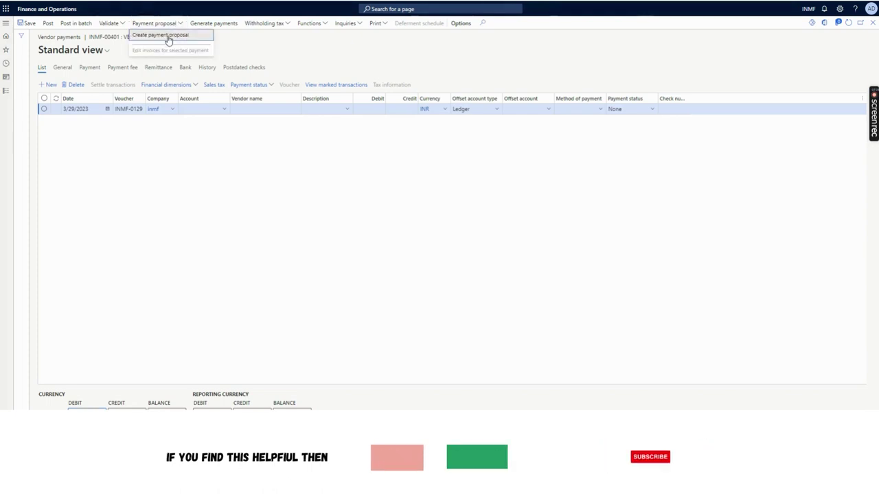
pyautogui.click(167, 36)
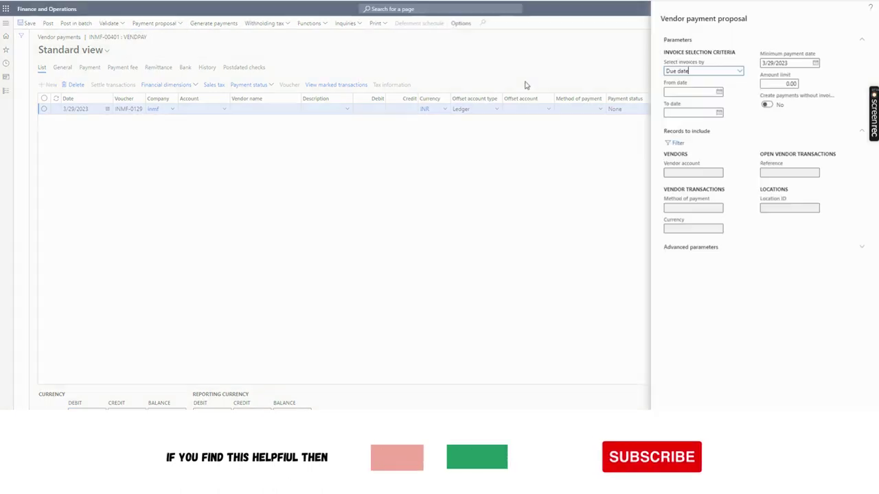